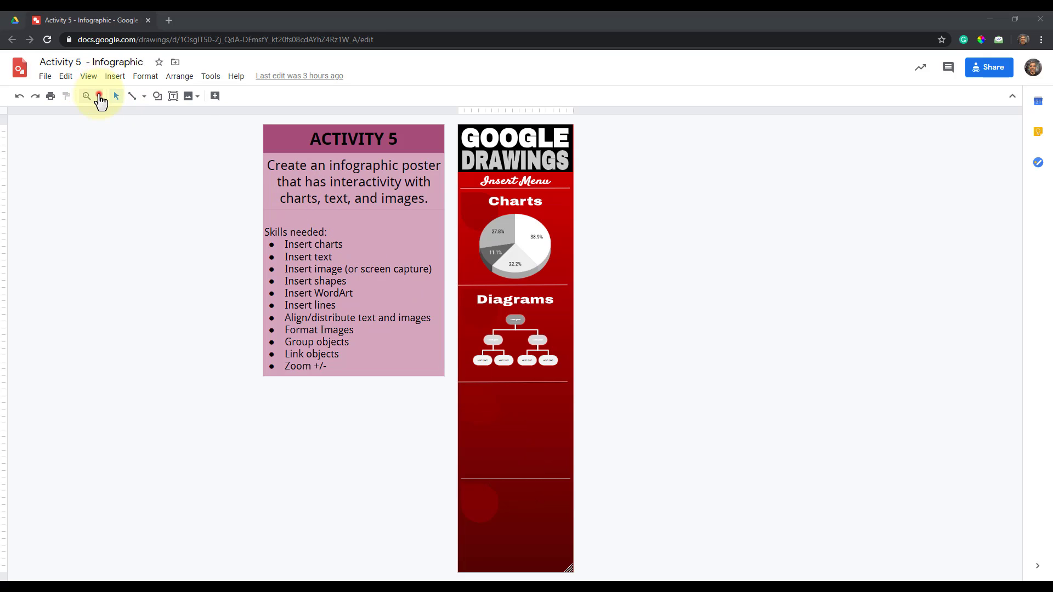
- Examine the poster from the diagram up to its title at 200% zoom, and set the zoom to 50%
{"action": "left_click", "coordinate": [100, 97]}
{"action": "left_click", "coordinate": [145, 171]}
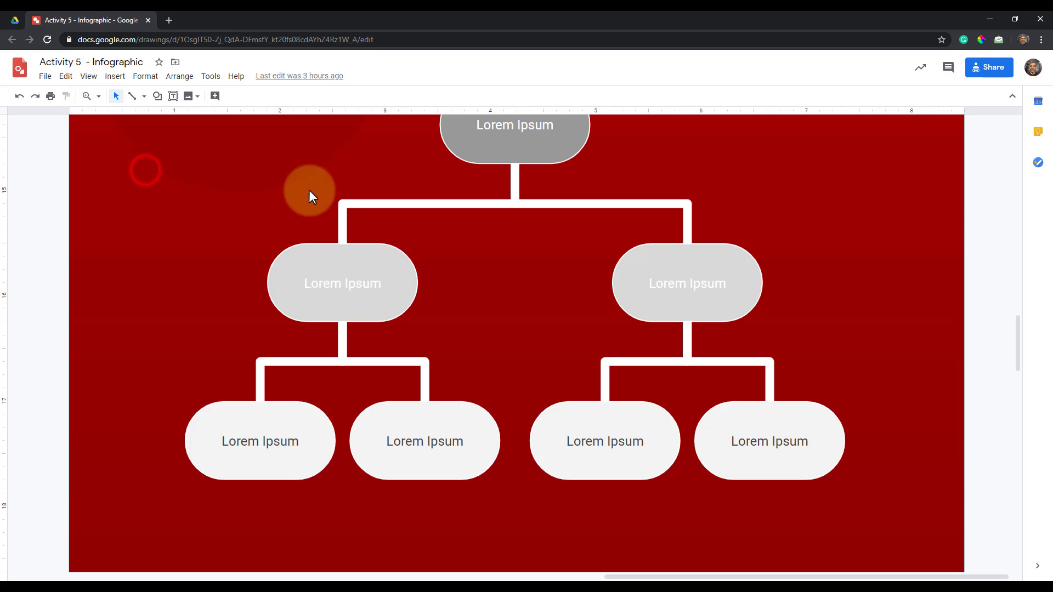
{"action": "scroll", "coordinate": [343, 175], "scroll_direction": "up", "scroll_amount": 10}
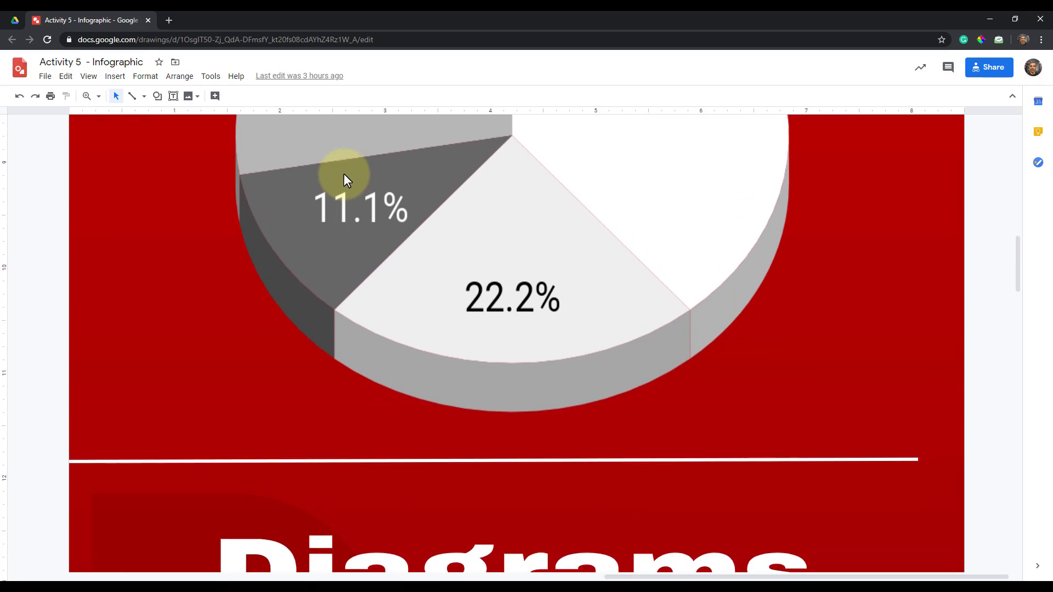
{"action": "scroll", "coordinate": [344, 174], "scroll_direction": "up", "scroll_amount": 10}
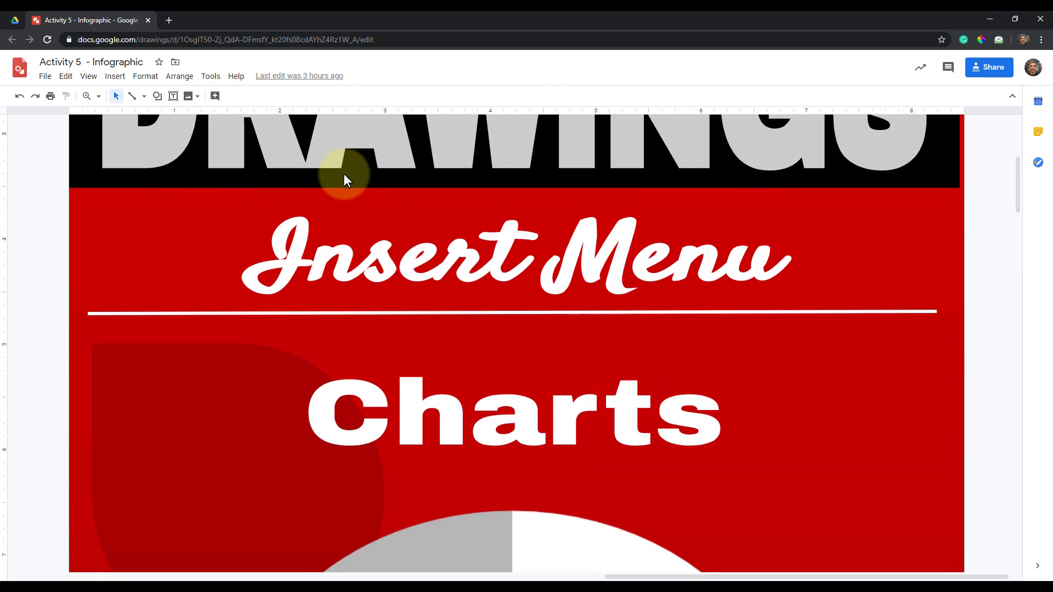
{"action": "scroll", "coordinate": [343, 173], "scroll_direction": "up", "scroll_amount": 4}
{"action": "left_click", "coordinate": [100, 97]}
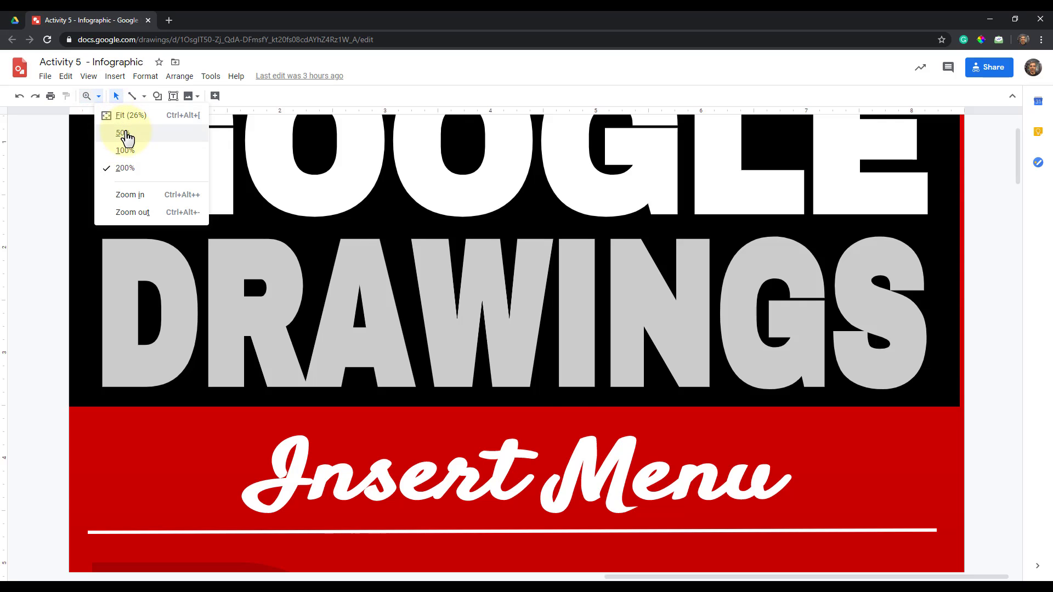
{"action": "left_click", "coordinate": [123, 134]}
{"action": "scroll", "coordinate": [340, 181], "scroll_direction": "down", "scroll_amount": 4}
{"action": "scroll", "coordinate": [352, 198], "scroll_direction": "up", "scroll_amount": 2}
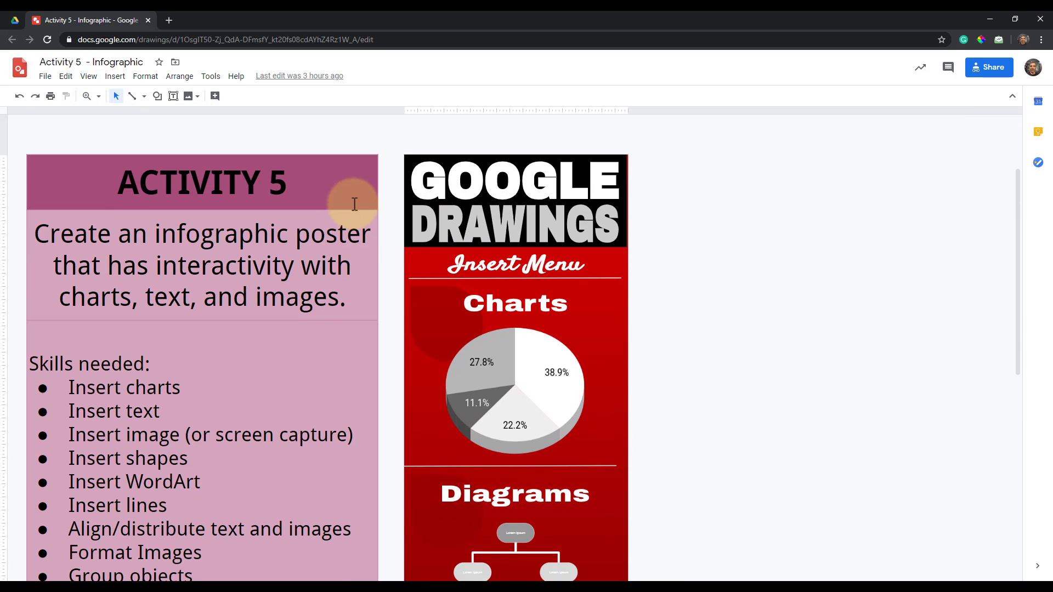
- Open the GOOGLE word art's text, close it unedited, and narrow the word art before stretching it back to about the DRAWINGS width
{"action": "left_click", "coordinate": [528, 183]}
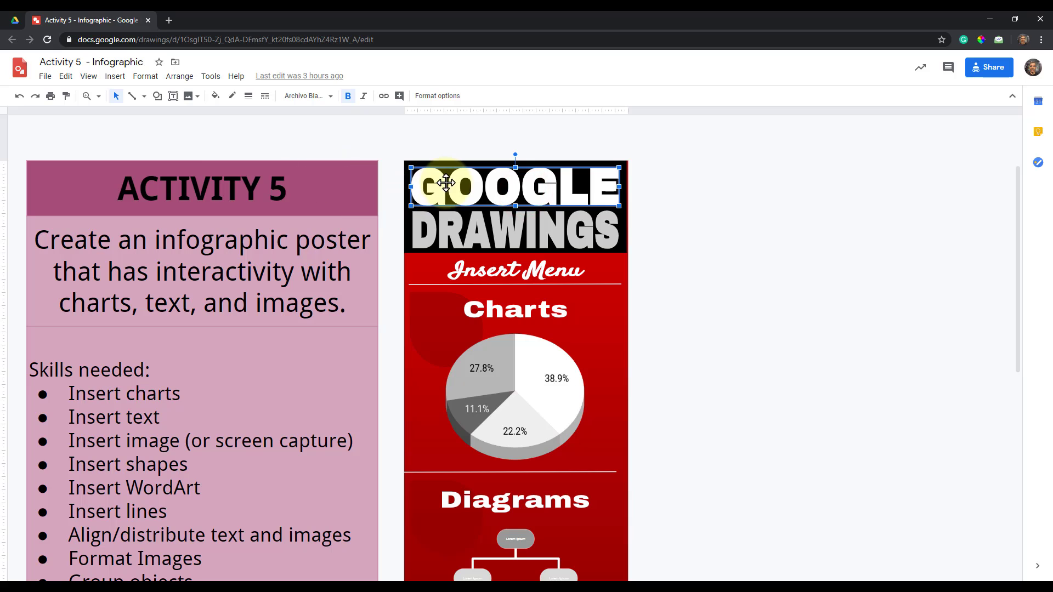
{"action": "key", "text": "ctrl+k"}
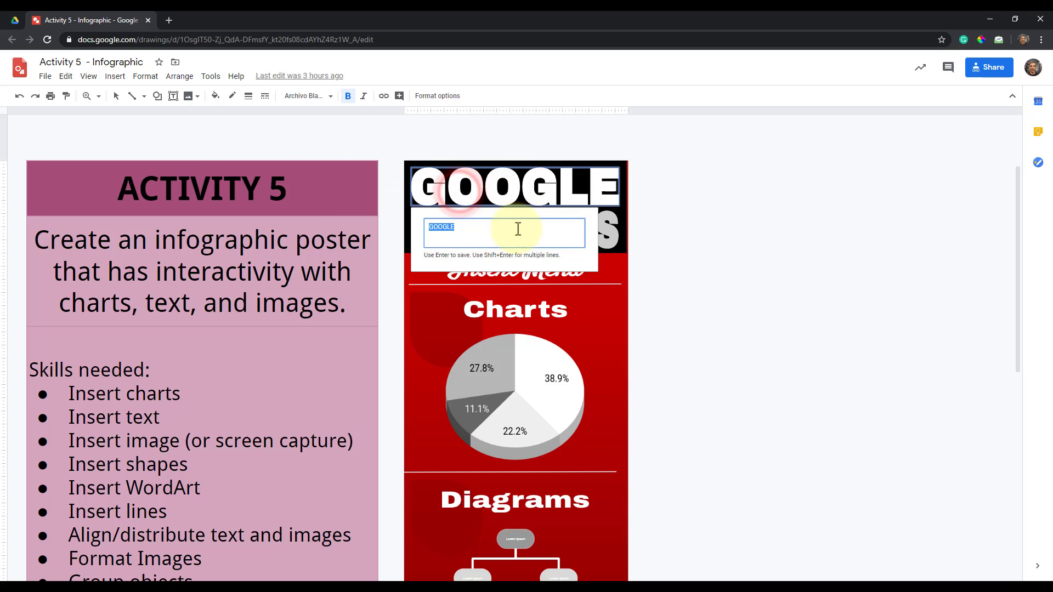
{"action": "left_click", "coordinate": [678, 218]}
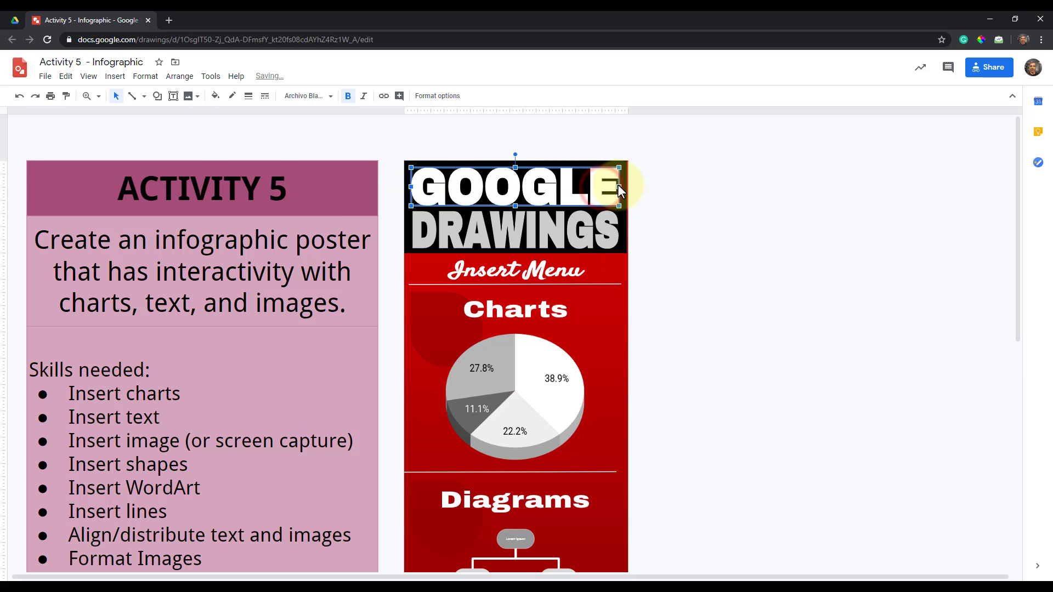
{"action": "left_click", "coordinate": [619, 186]}
{"action": "left_click_drag", "start_coordinate": [617, 186], "coordinate": [588, 186]}
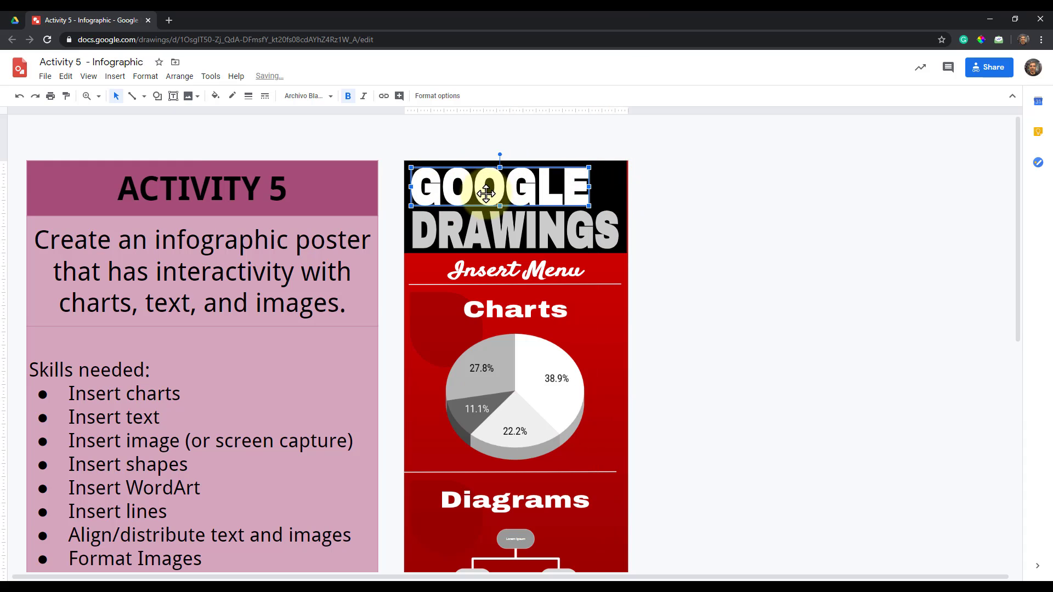
{"action": "left_click_drag", "start_coordinate": [589, 186], "coordinate": [617, 186]}
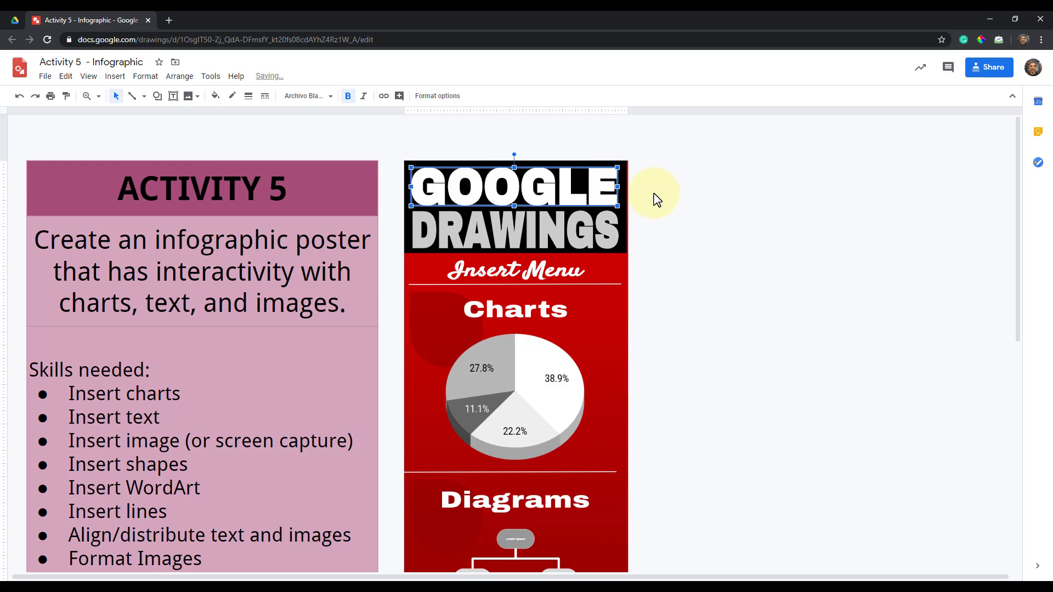
- Try a light and a dark gray fill on the DRAWINGS word art, and settle on a solid medium gray
{"action": "left_click", "coordinate": [574, 228]}
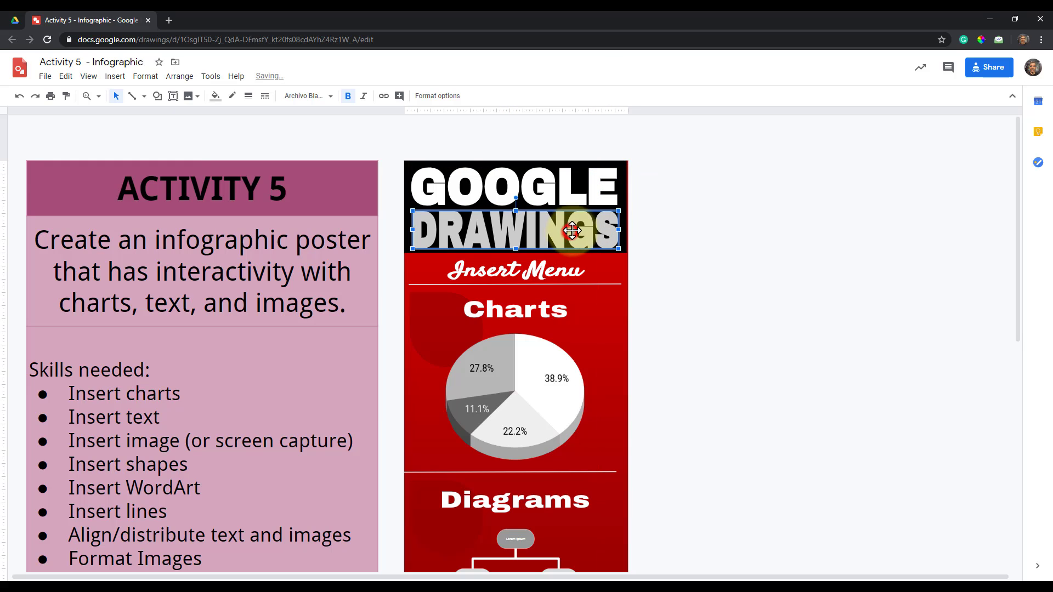
{"action": "left_click", "coordinate": [215, 96]}
{"action": "left_click", "coordinate": [292, 154]}
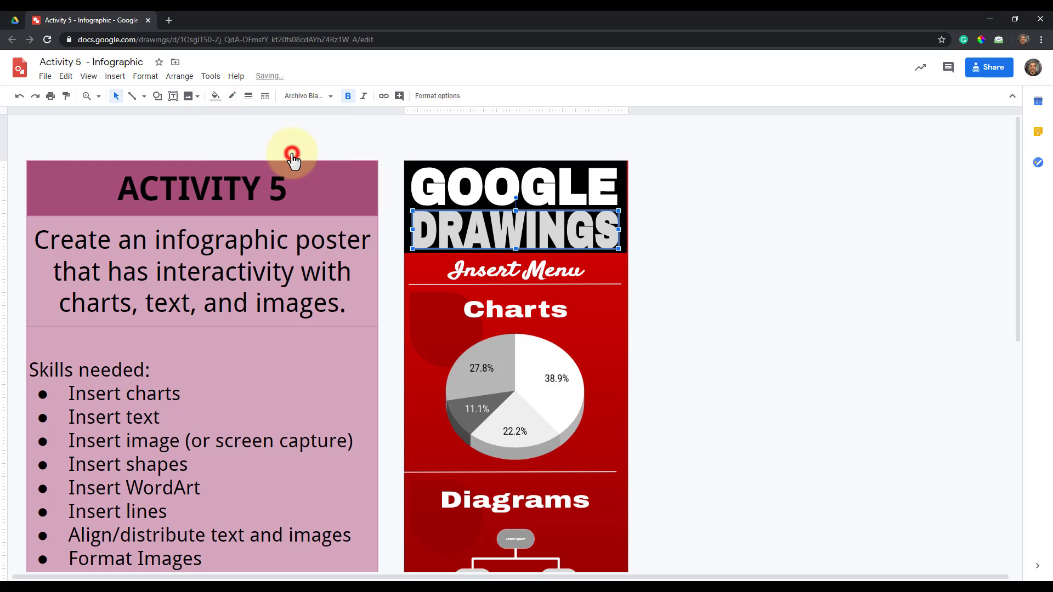
{"action": "left_click", "coordinate": [218, 100]}
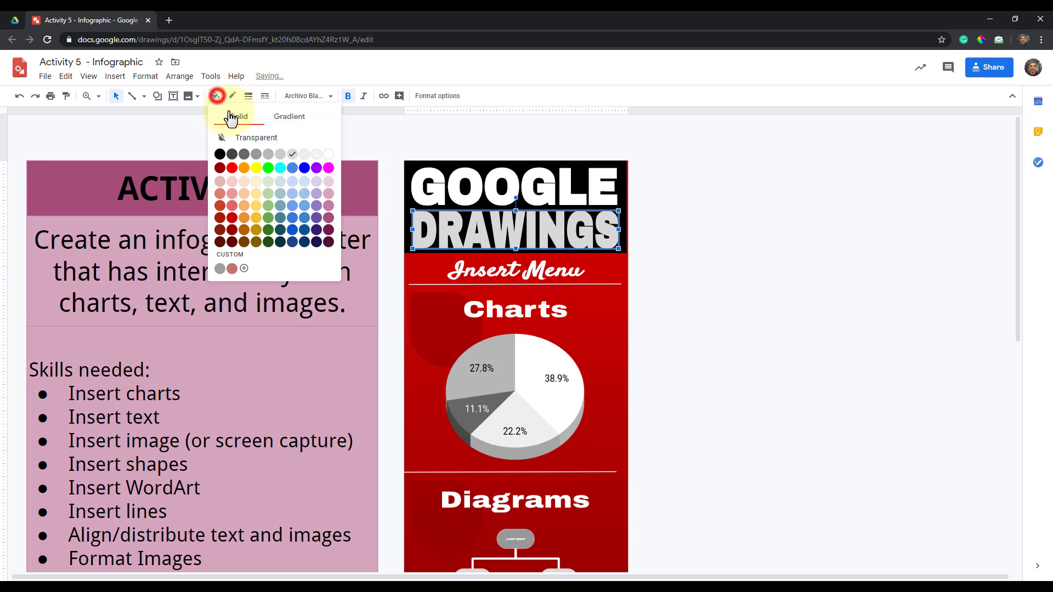
{"action": "left_click", "coordinate": [245, 153]}
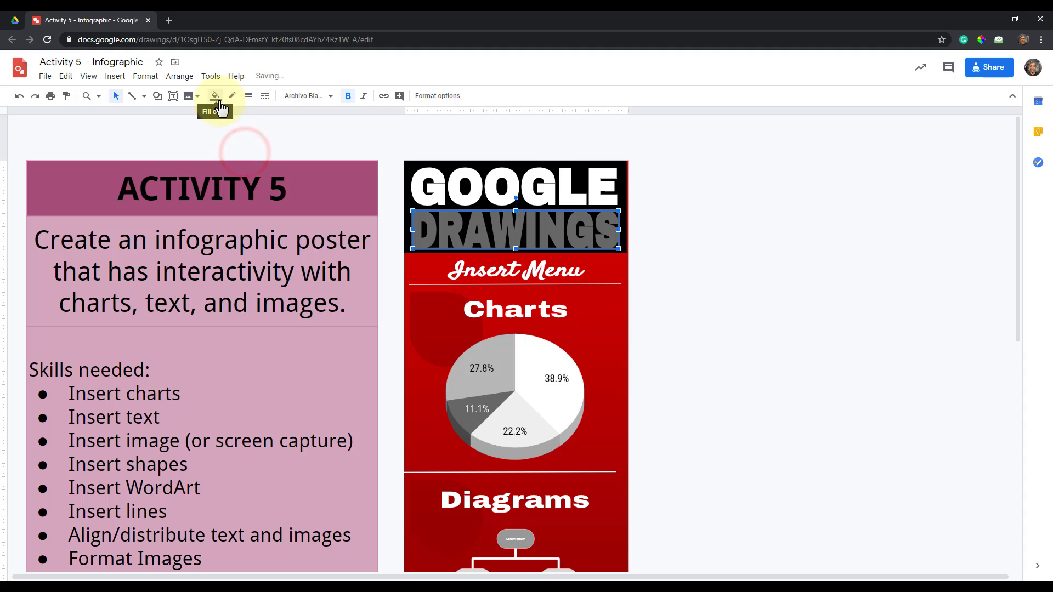
{"action": "left_click", "coordinate": [218, 99]}
{"action": "left_click", "coordinate": [257, 152]}
{"action": "left_click", "coordinate": [696, 211]}
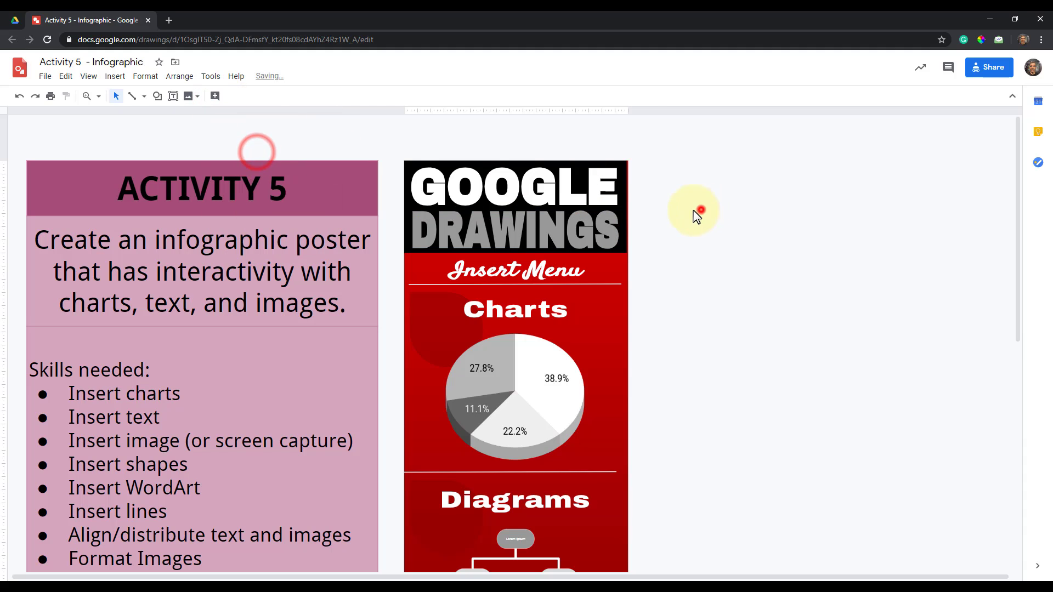
{"action": "scroll", "coordinate": [672, 220], "scroll_direction": "down", "scroll_amount": 2}
{"action": "scroll", "coordinate": [658, 218], "scroll_direction": "up", "scroll_amount": 2}
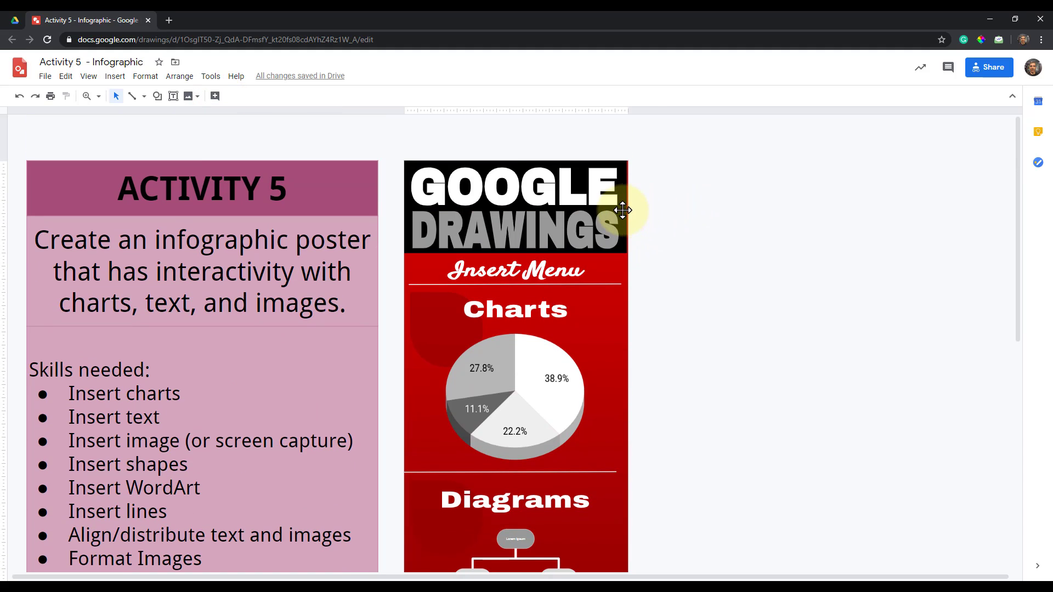
{"action": "left_click", "coordinate": [619, 214]}
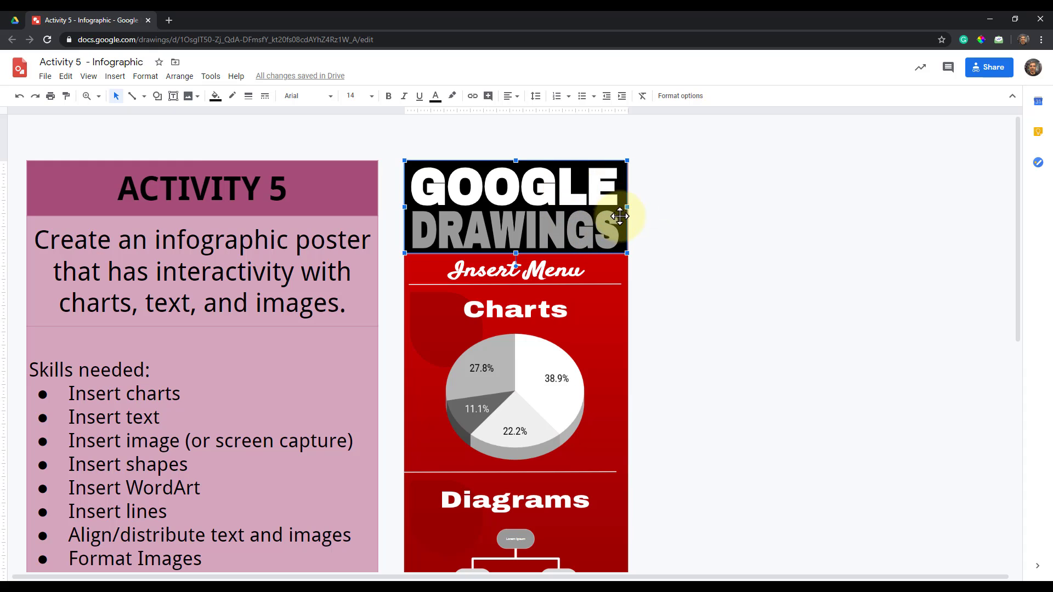
{"action": "left_click", "coordinate": [647, 230]}
- Change the poster's page background to the bright red radial gradient and fit the whole drawing in view
{"action": "scroll", "coordinate": [661, 247], "scroll_direction": "down", "scroll_amount": 1}
{"action": "scroll", "coordinate": [659, 242], "scroll_direction": "down", "scroll_amount": 1}
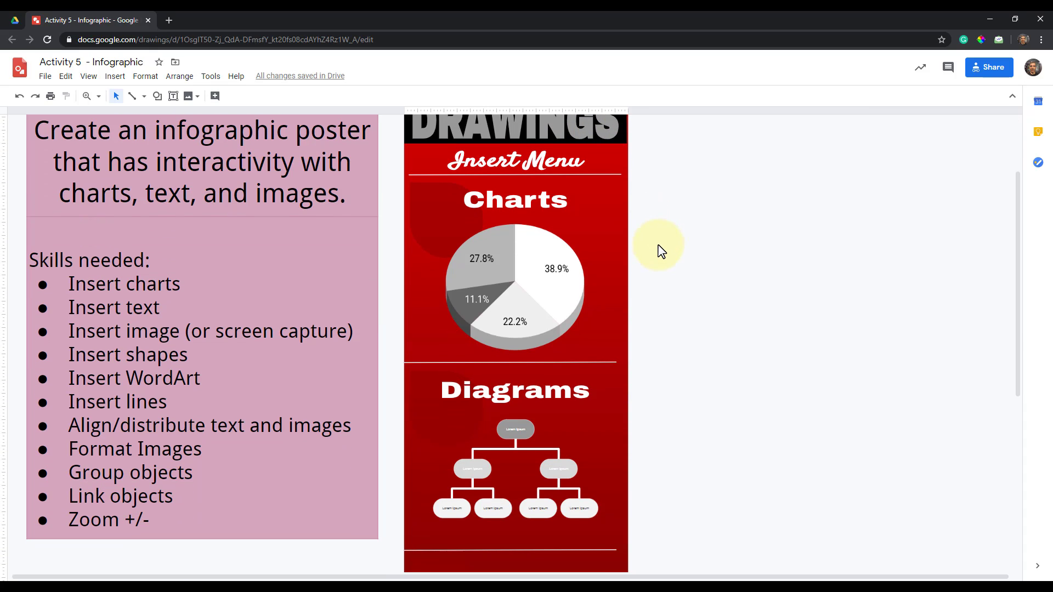
{"action": "right_click", "coordinate": [614, 309]}
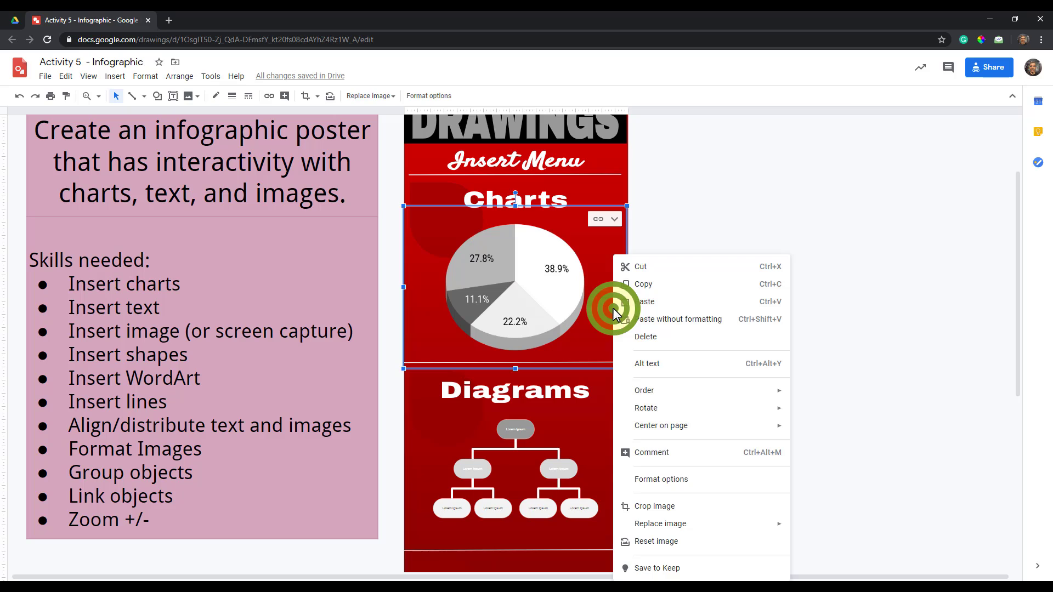
{"action": "left_click", "coordinate": [618, 192]}
{"action": "right_click", "coordinate": [617, 192]}
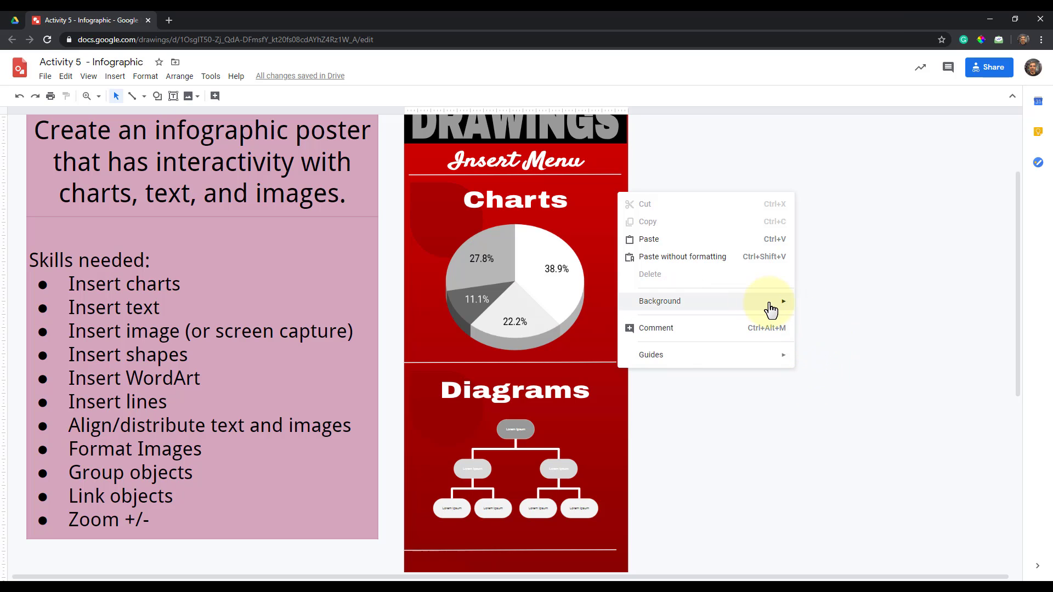
{"action": "mouse_move", "coordinate": [771, 309]}
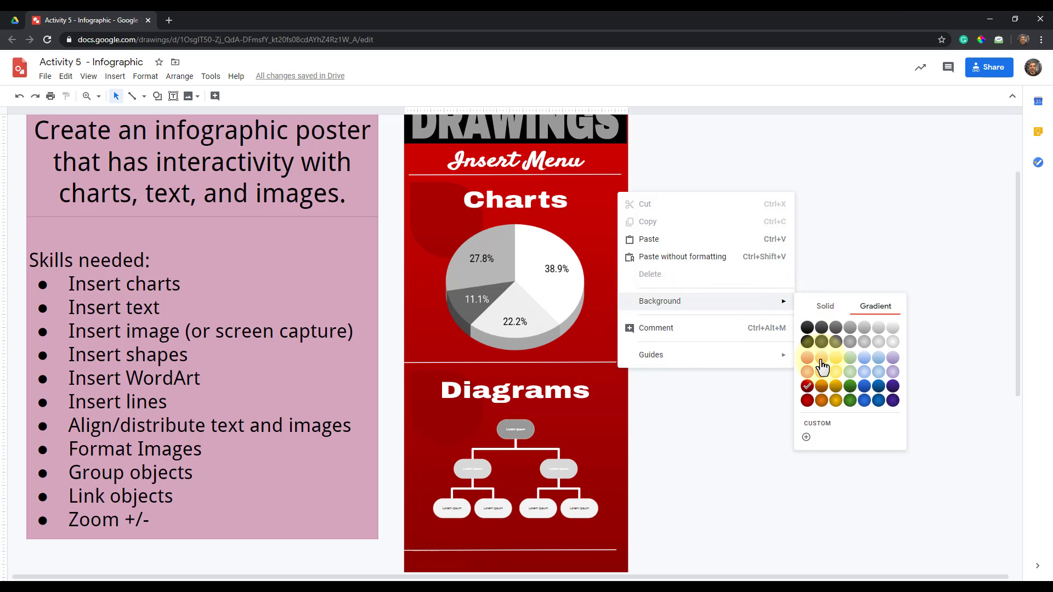
{"action": "left_click", "coordinate": [808, 401]}
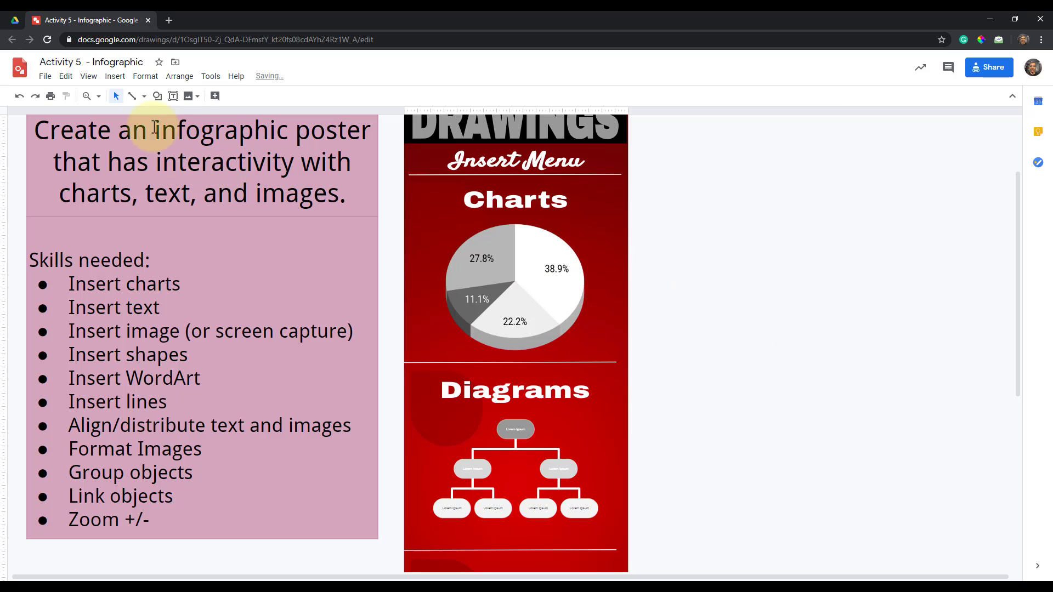
{"action": "left_click", "coordinate": [98, 96]}
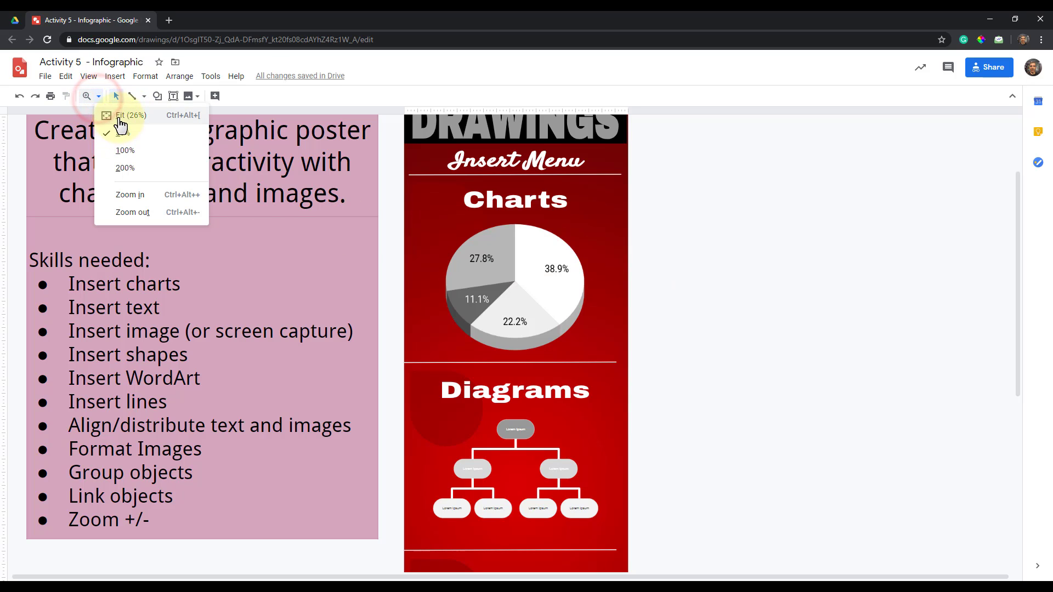
{"action": "left_click", "coordinate": [117, 116]}
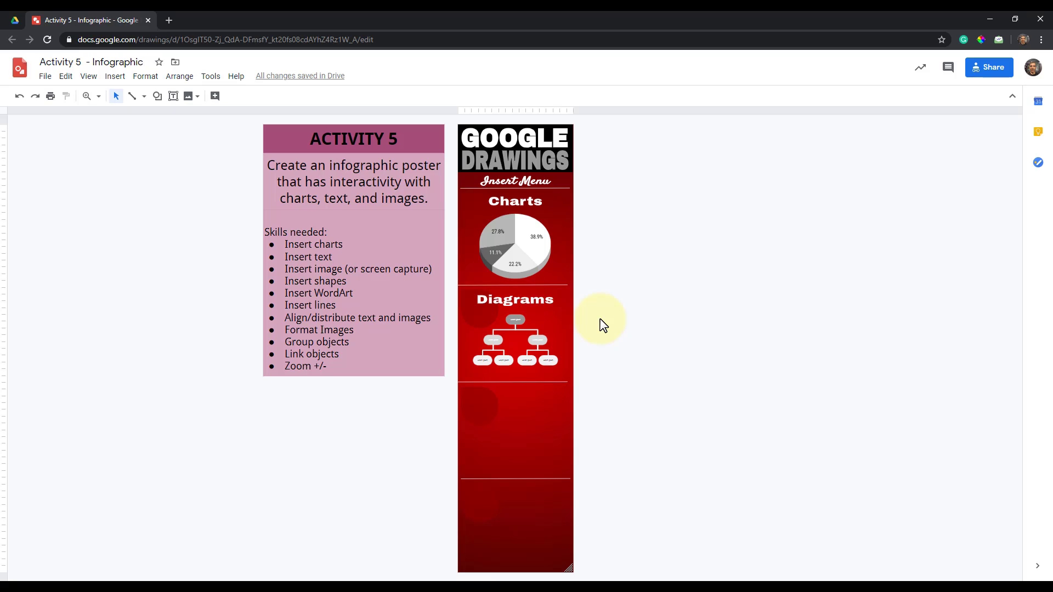
- Review the available chart types, and open the source spreadsheet of the linked pie chart in the Charts section
{"action": "left_click", "coordinate": [540, 250]}
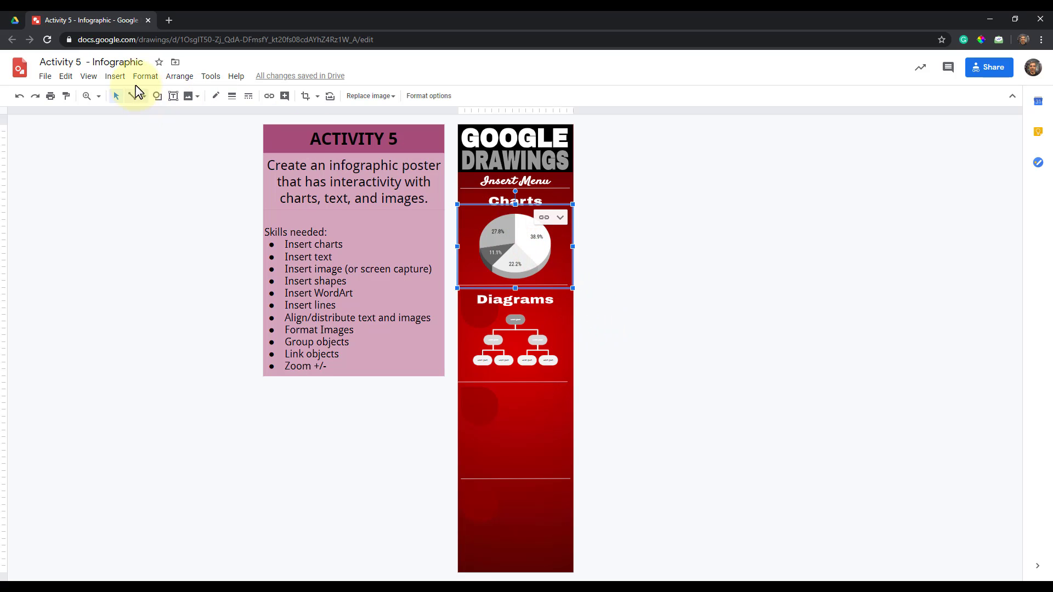
{"action": "left_click", "coordinate": [117, 78]}
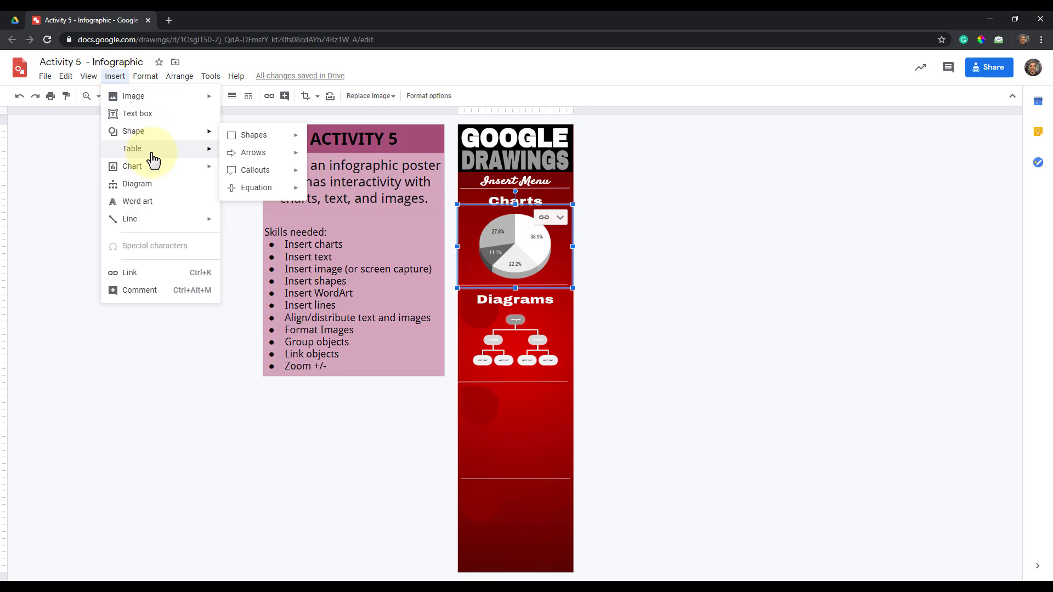
{"action": "mouse_move", "coordinate": [158, 167]}
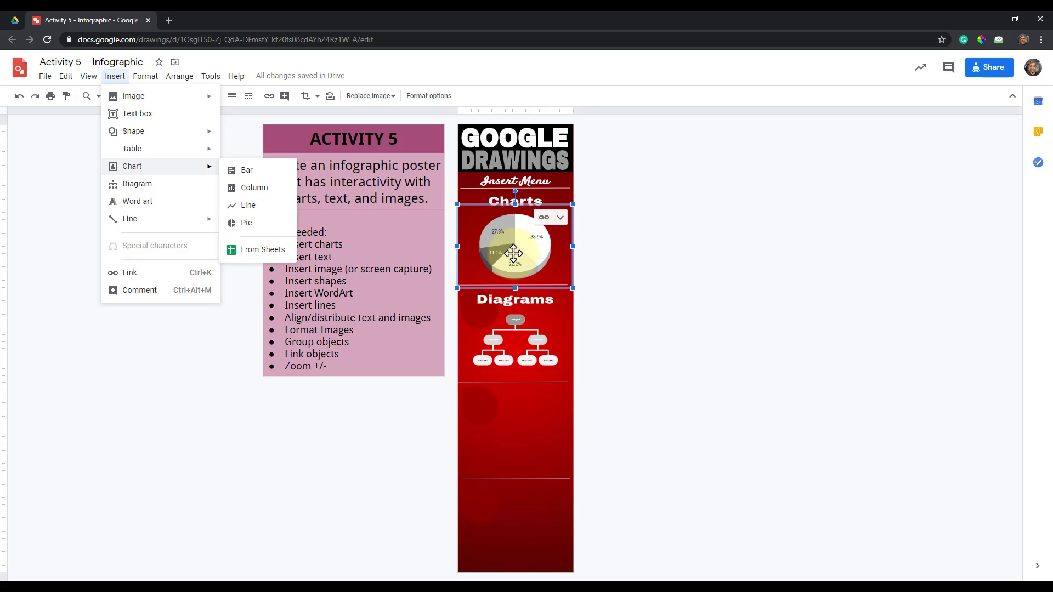
{"action": "left_click", "coordinate": [563, 218]}
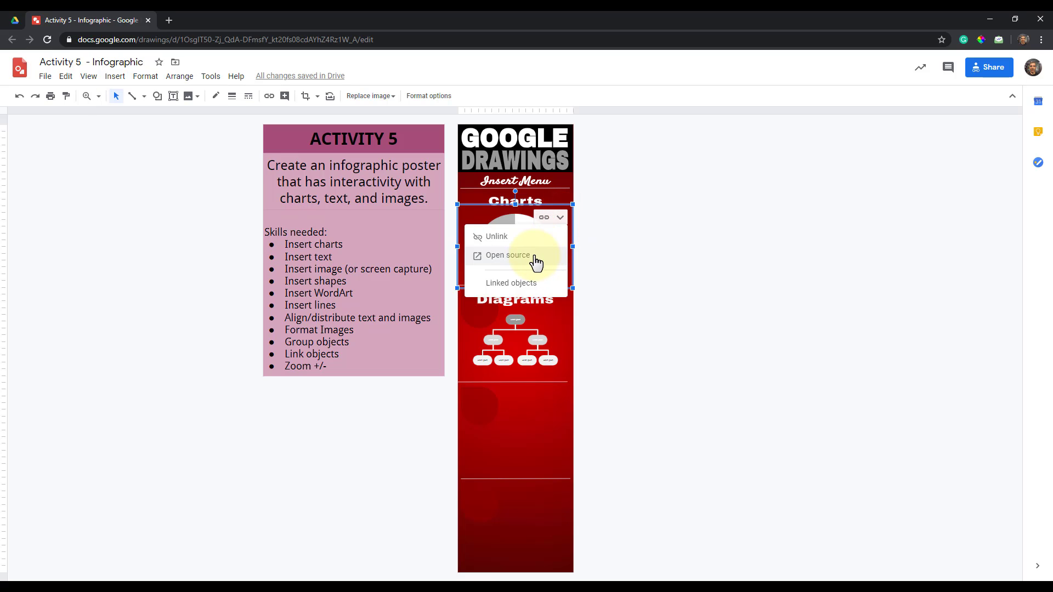
{"action": "left_click", "coordinate": [508, 256]}
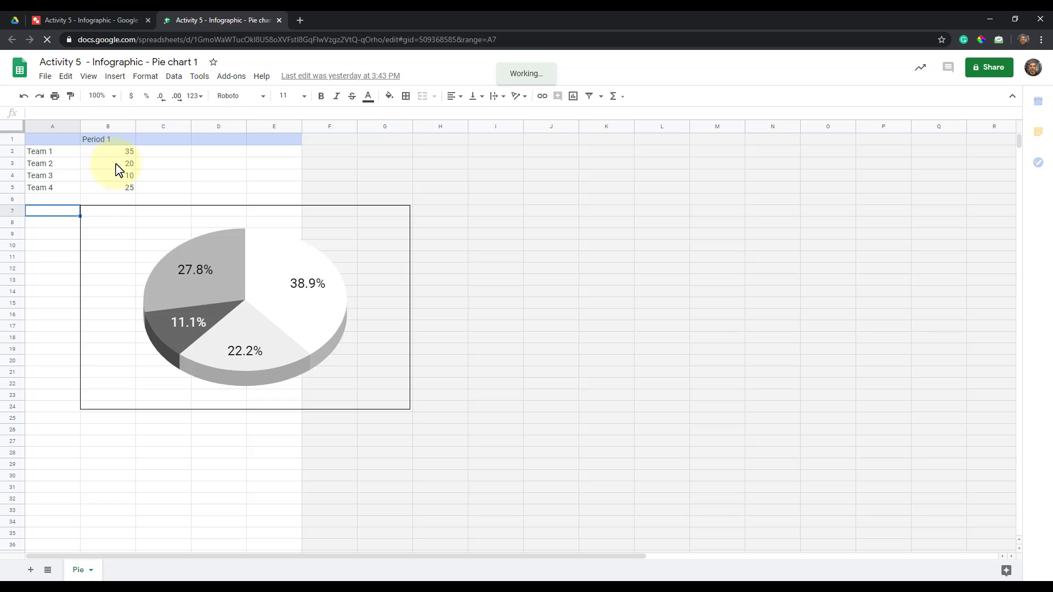
- Set the Period 1 values to 15 for Team 2 and 50 for Team 1
{"action": "left_click", "coordinate": [117, 163]}
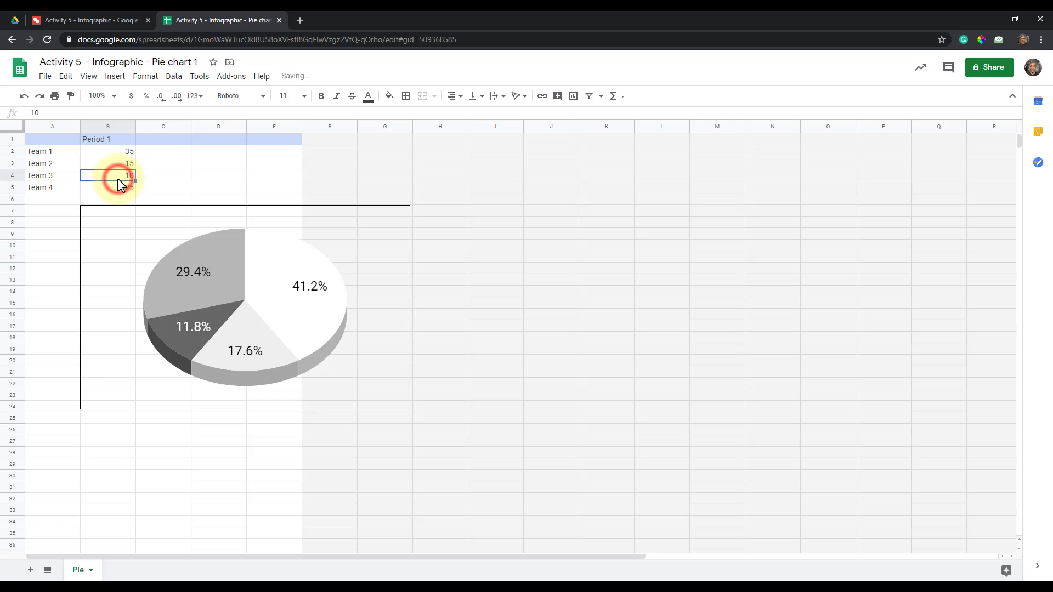
{"action": "left_click", "coordinate": [122, 154]}
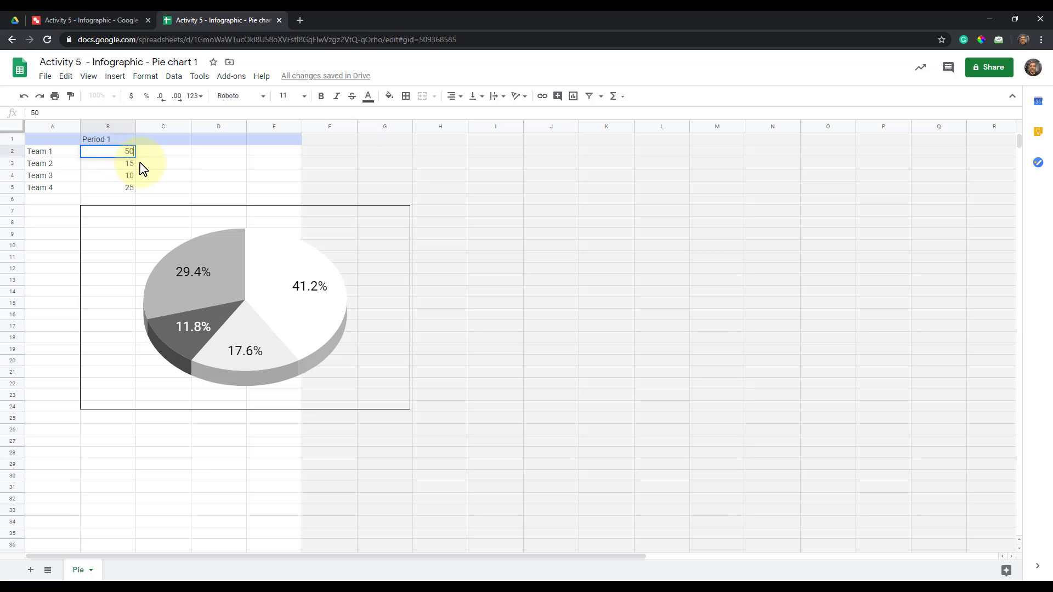
{"action": "left_click", "coordinate": [141, 162]}
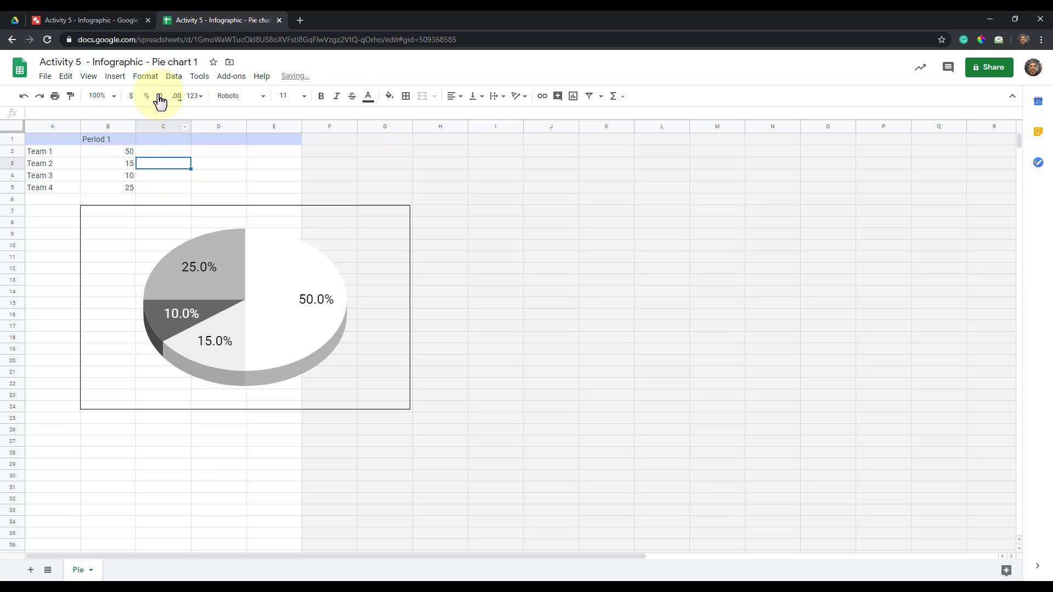
- Switch back to the infographic drawing and update the linked pie chart with the edited spreadsheet data
{"action": "left_click", "coordinate": [114, 21]}
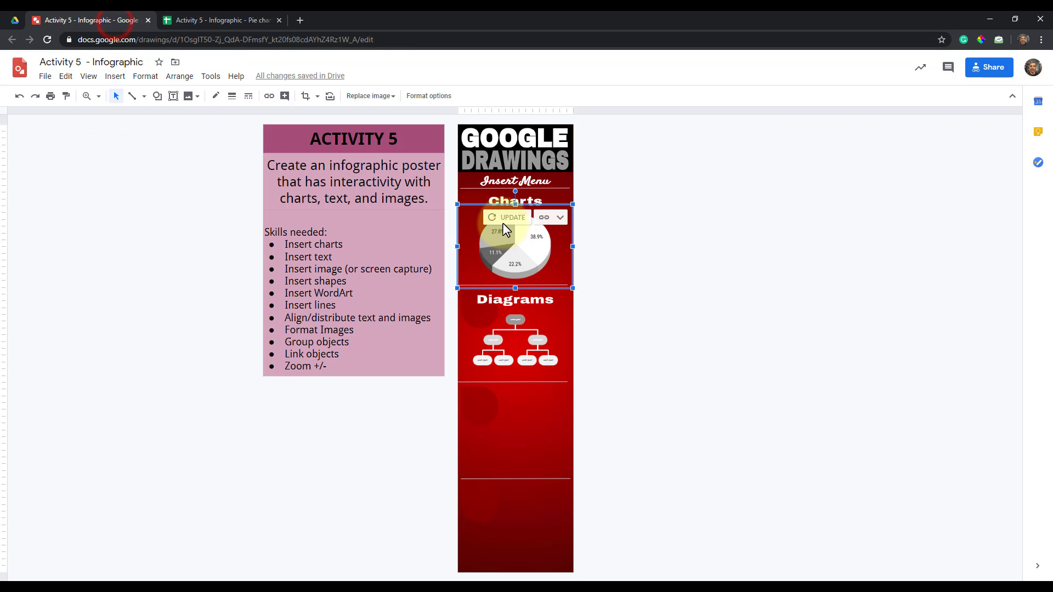
{"action": "left_click", "coordinate": [508, 217]}
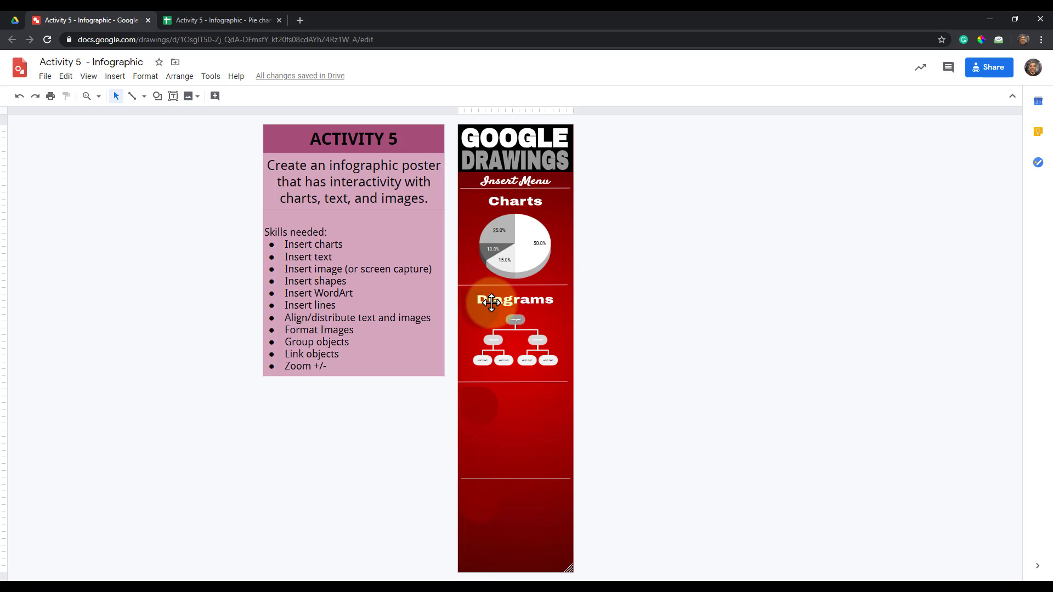
- Examine the Charts and Diagrams headings and the translucent circles placed behind the poster's sections
{"action": "left_click", "coordinate": [516, 300]}
{"action": "left_click", "coordinate": [526, 203]}
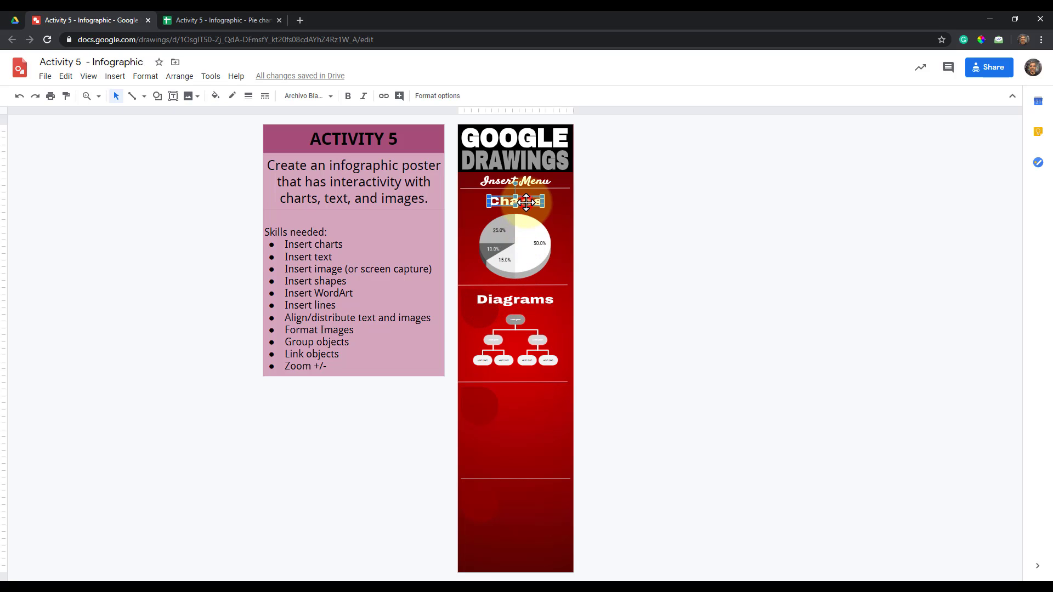
{"action": "left_click", "coordinate": [525, 301]}
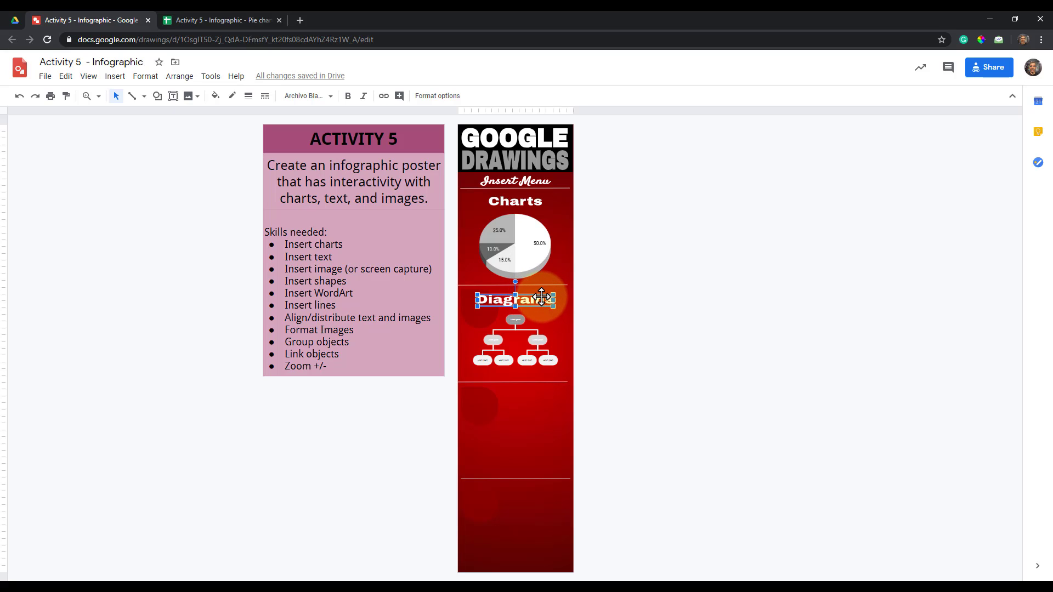
{"action": "left_click", "coordinate": [483, 322]}
{"action": "left_click", "coordinate": [481, 414]}
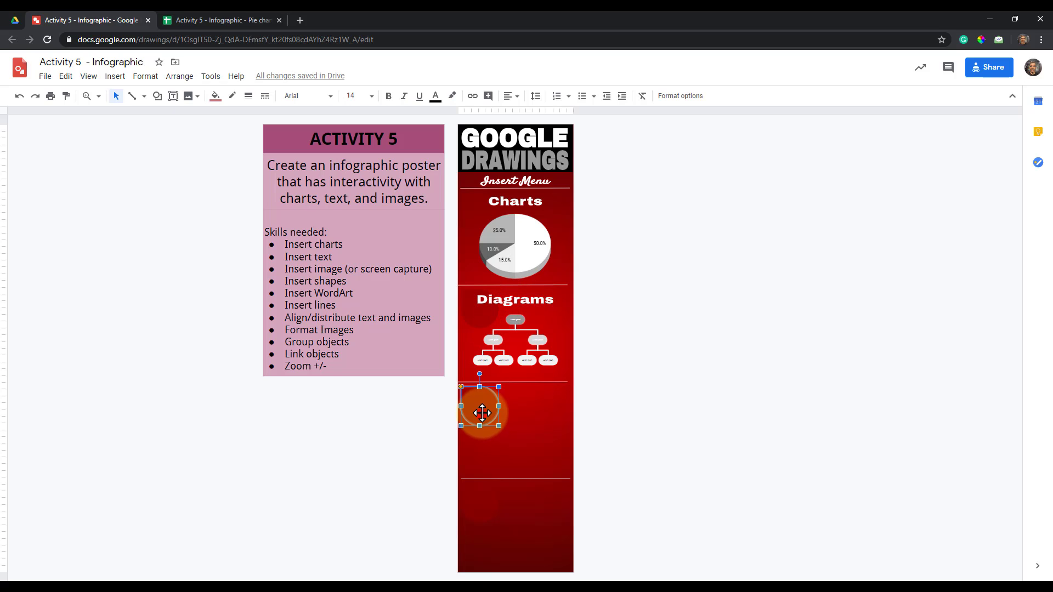
{"action": "left_click", "coordinate": [476, 211]}
{"action": "left_click", "coordinate": [474, 197]}
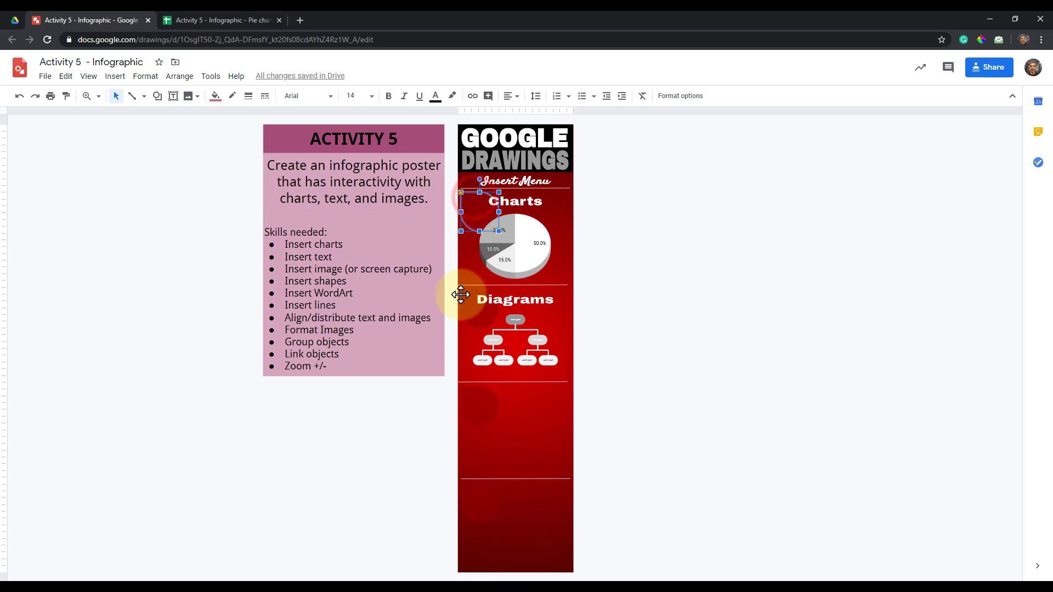
{"action": "left_click", "coordinate": [487, 413]}
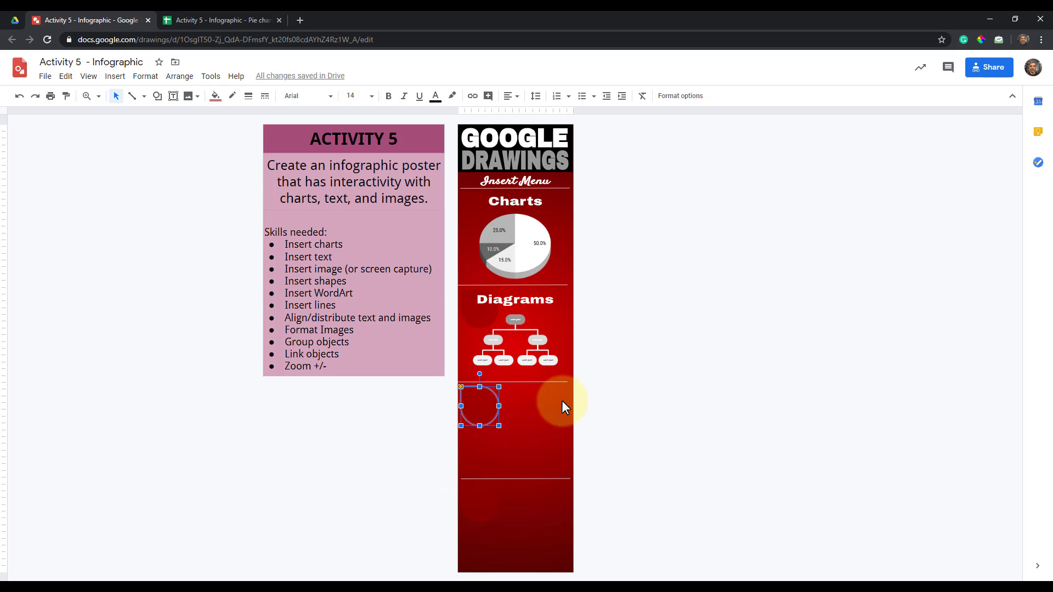
{"action": "left_click", "coordinate": [571, 420]}
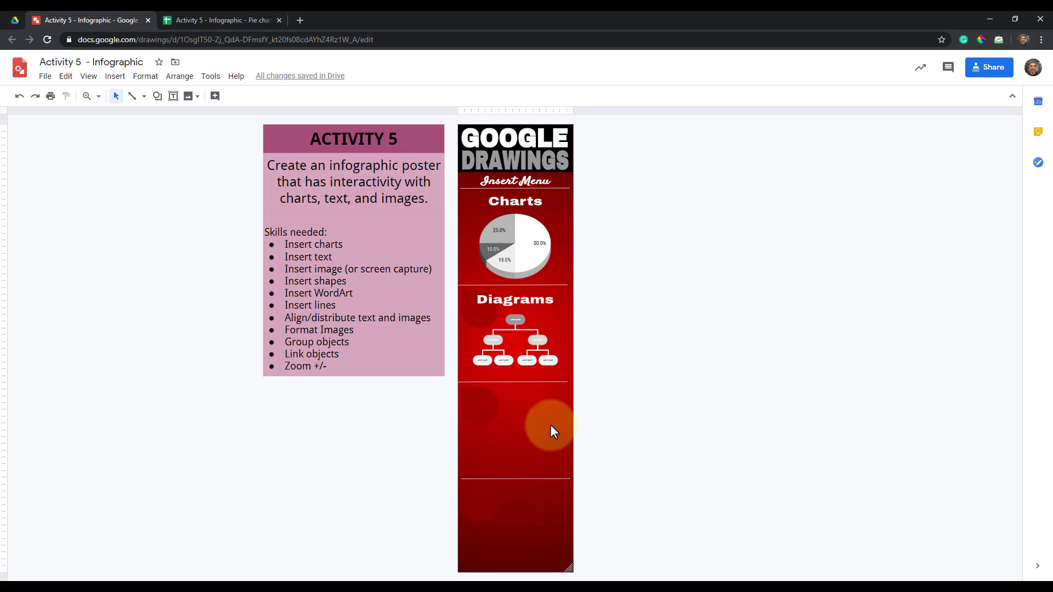
- Select the top node of the hierarchy in the Diagrams section and open the gallery of insertable diagrams
{"action": "left_click", "coordinate": [514, 318]}
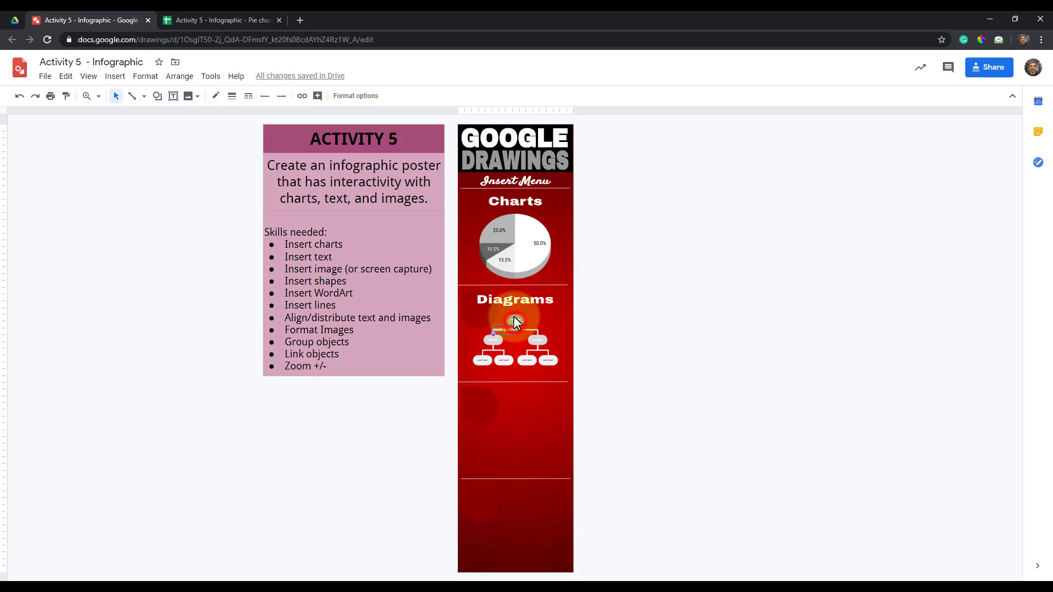
{"action": "left_click", "coordinate": [516, 322]}
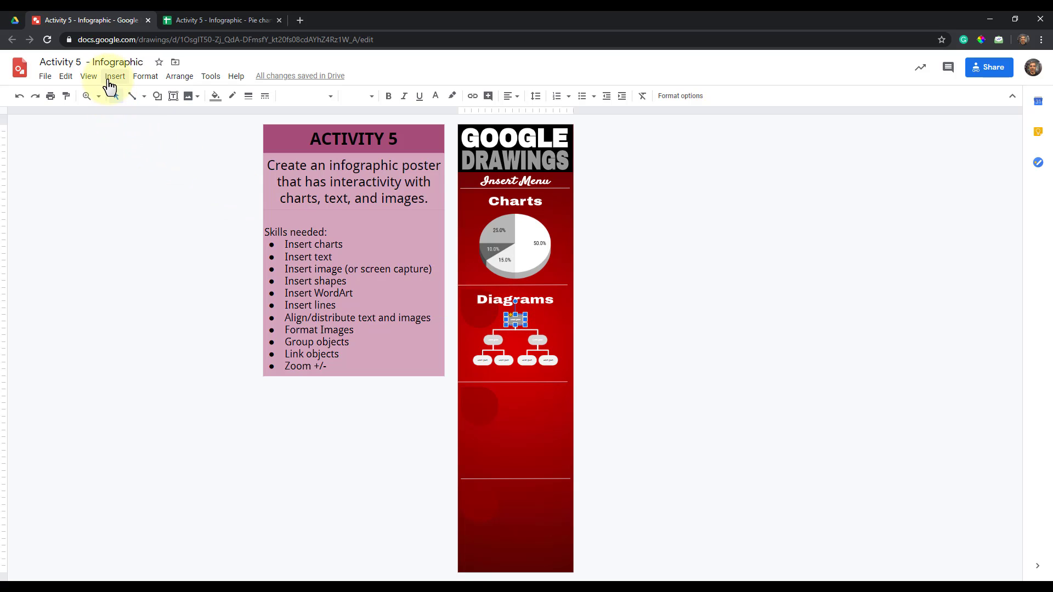
{"action": "left_click", "coordinate": [109, 83]}
{"action": "left_click", "coordinate": [163, 178]}
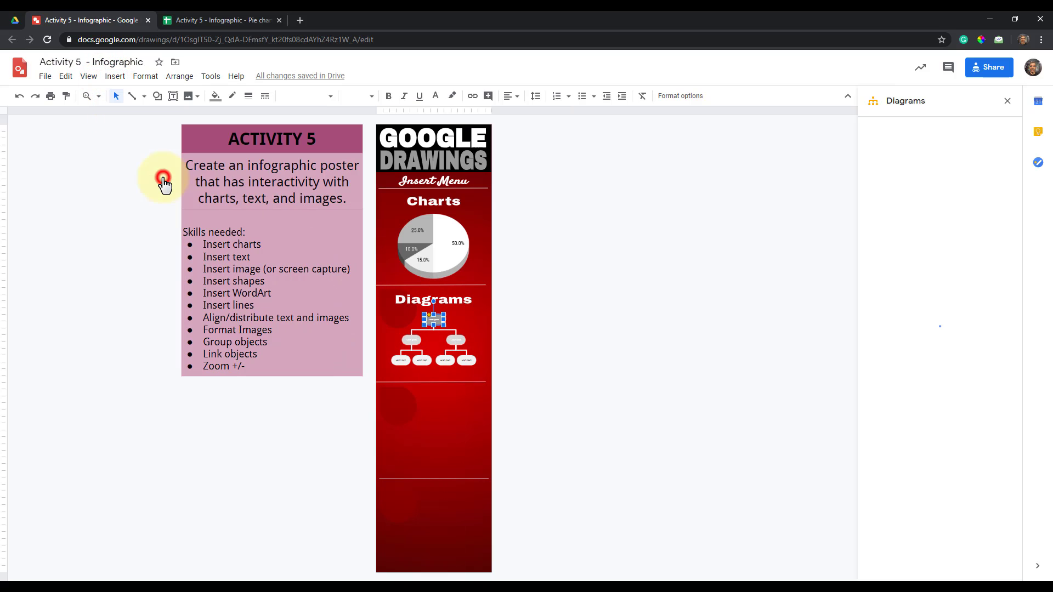
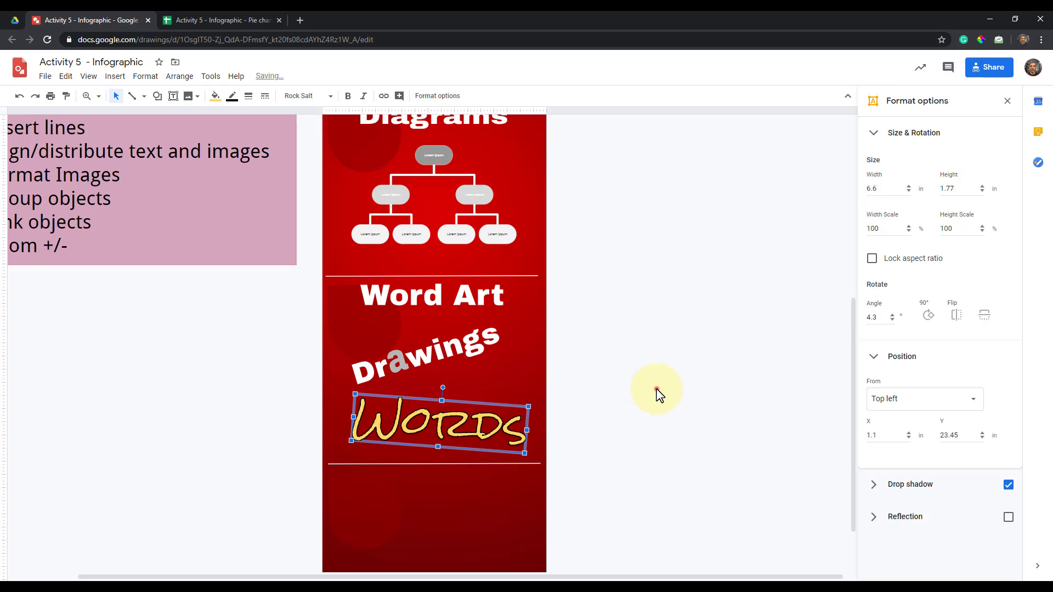
- Set the drop shadow color of the "Words" word art to yellow
{"action": "left_click", "coordinate": [657, 392]}
{"action": "left_click", "coordinate": [459, 435]}
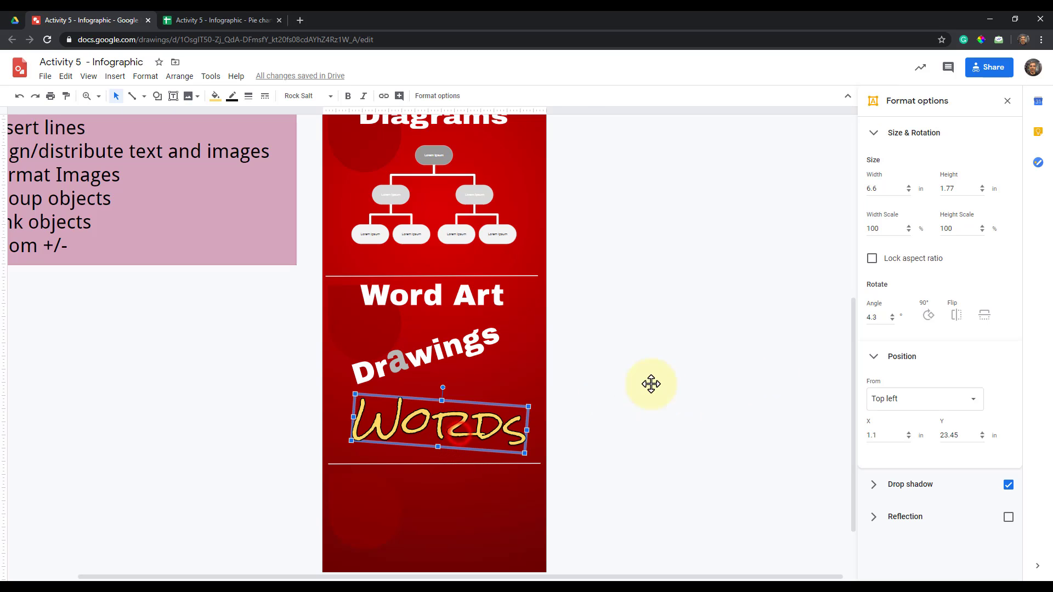
{"action": "left_click", "coordinate": [874, 357]}
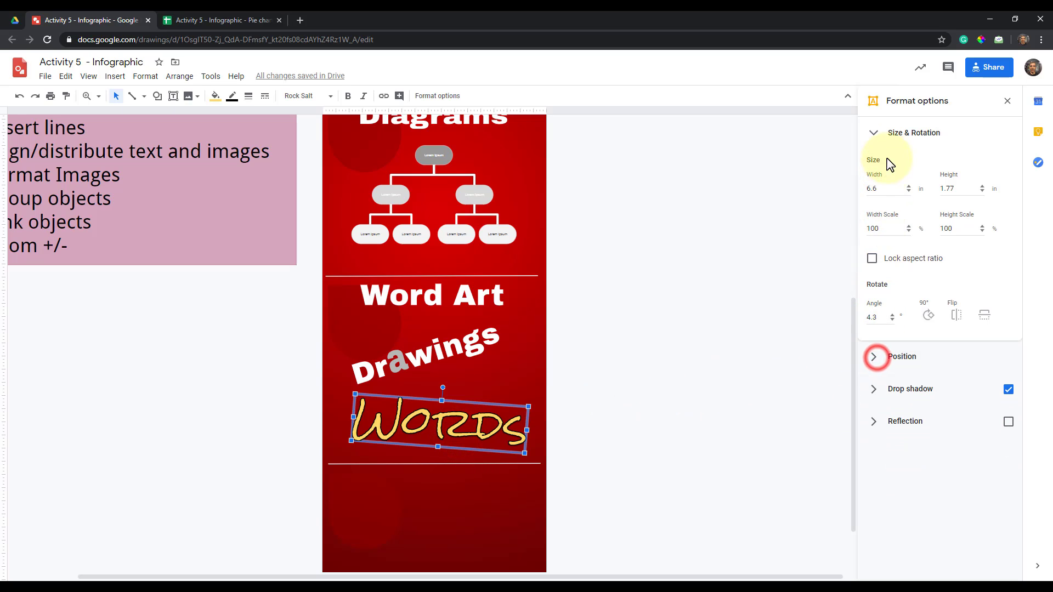
{"action": "left_click", "coordinate": [875, 135]}
{"action": "left_click", "coordinate": [877, 198]}
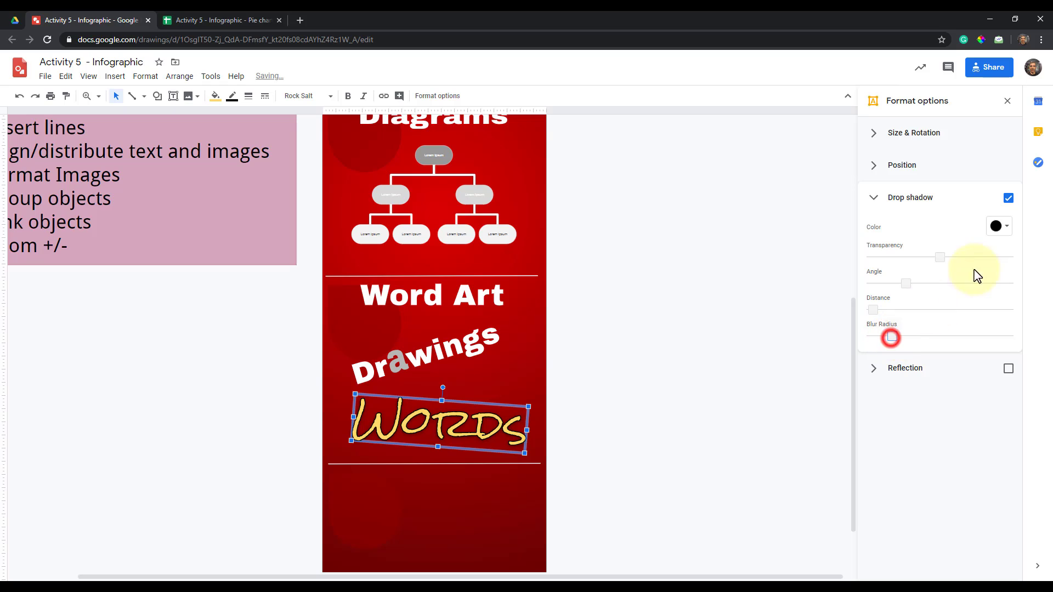
{"action": "left_click", "coordinate": [999, 226]}
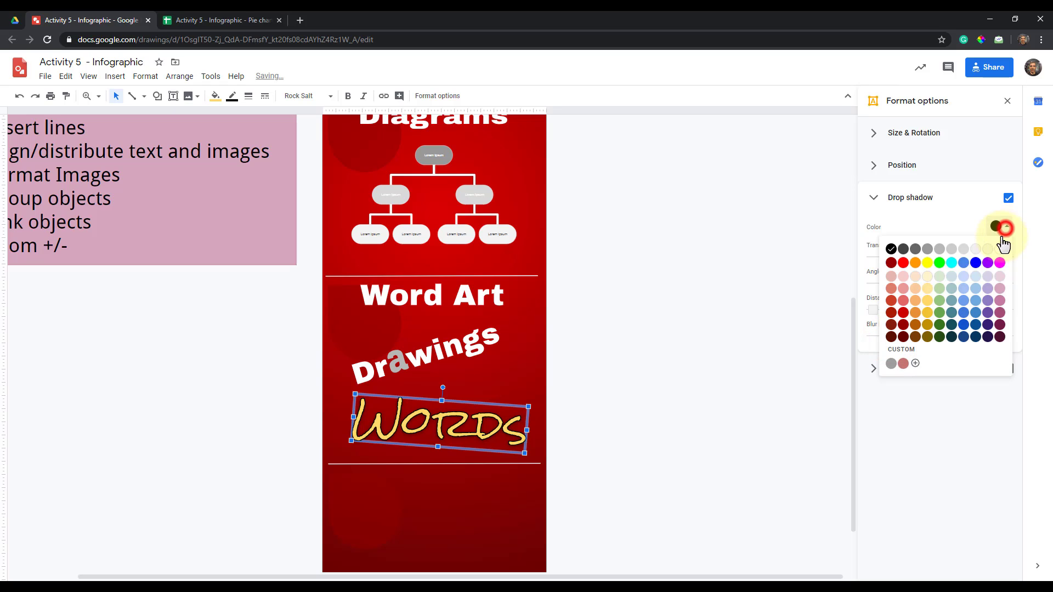
{"action": "left_click", "coordinate": [928, 264]}
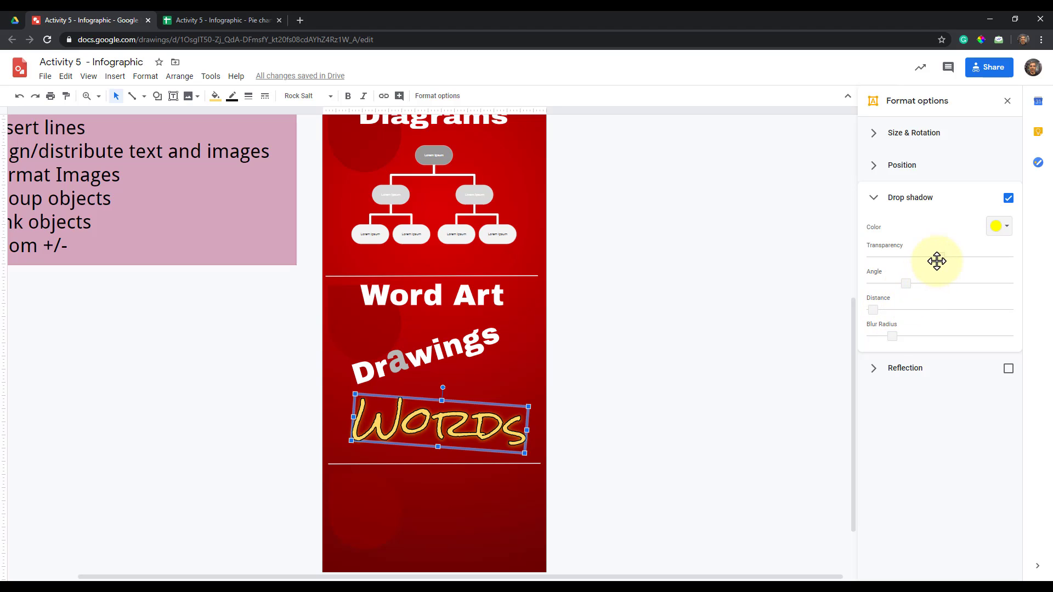
- Slightly lower the transparency of the "Words" drop shadow and increase its distance and blur radius for a stronger glow
{"action": "left_click_drag", "start_coordinate": [933, 260], "coordinate": [925, 258]}
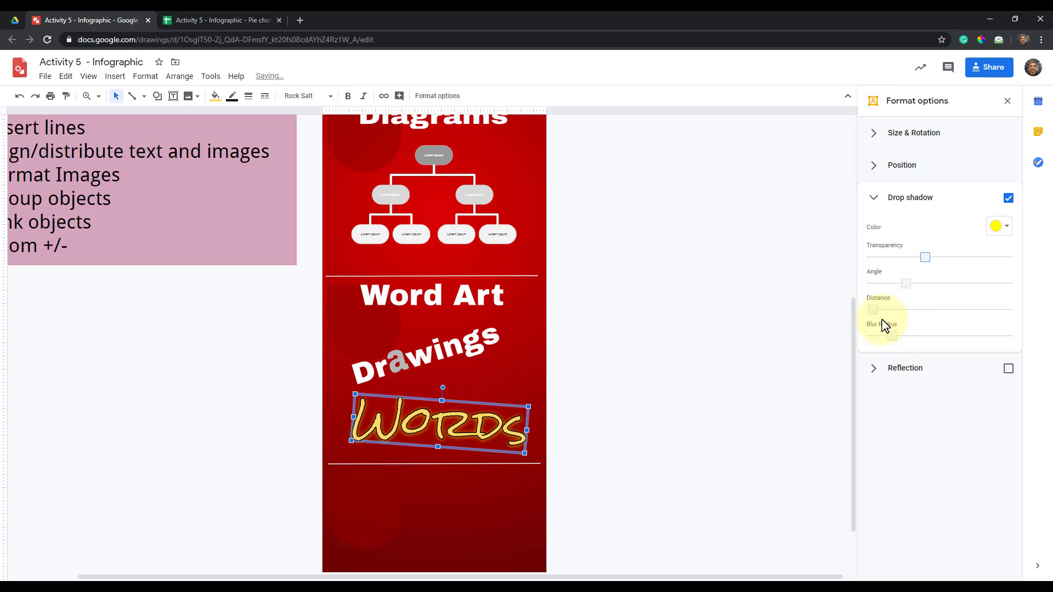
{"action": "left_click_drag", "start_coordinate": [874, 310], "coordinate": [906, 336]}
{"action": "left_click", "coordinate": [705, 348]}
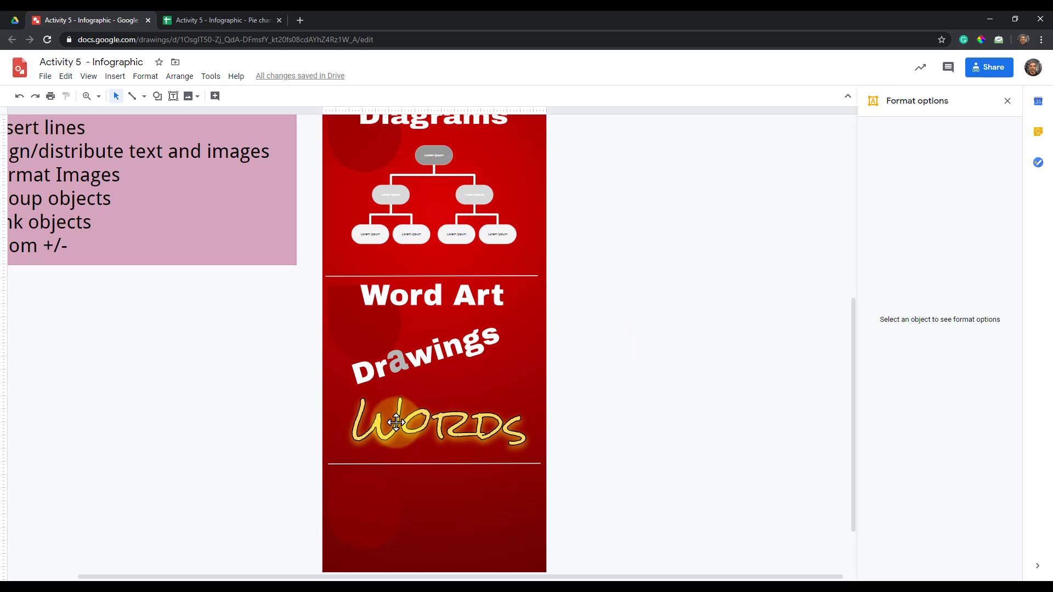
- Change the outline color of the "Words" word art from black to orange
{"action": "left_click", "coordinate": [393, 423]}
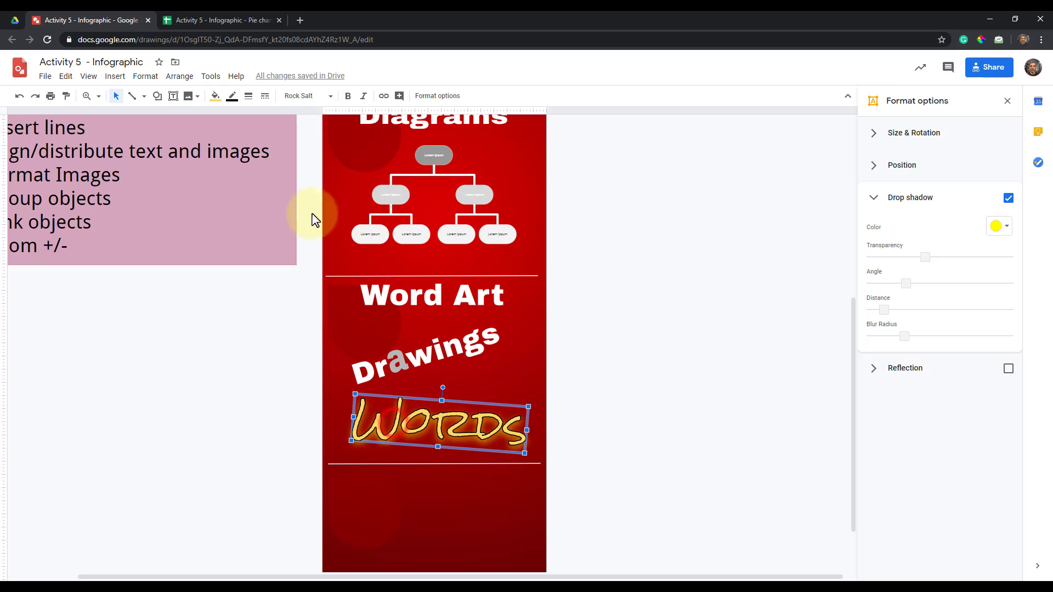
{"action": "left_click", "coordinate": [232, 97]}
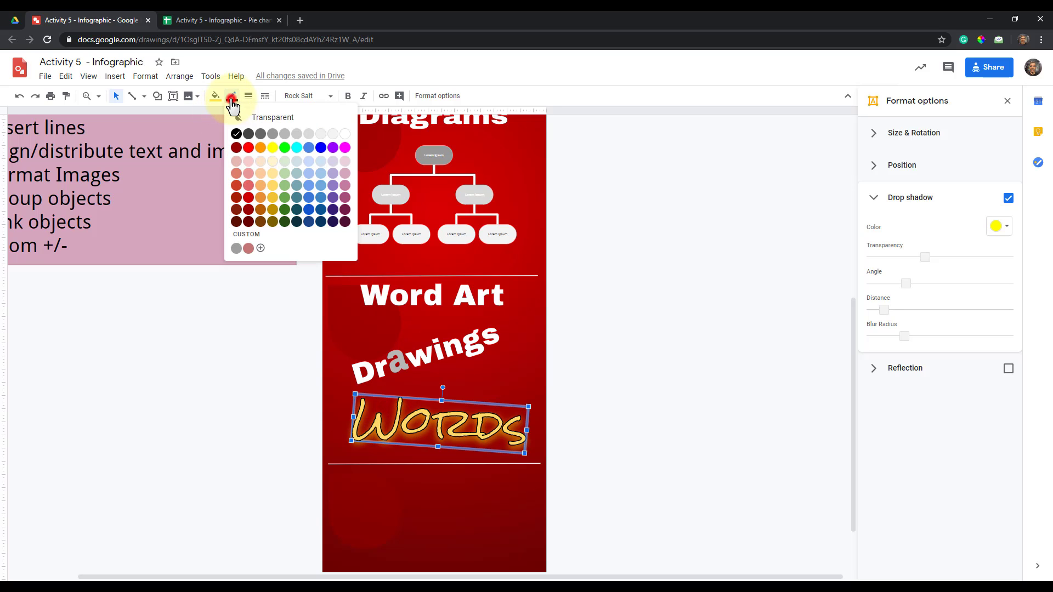
{"action": "left_click", "coordinate": [261, 147]}
{"action": "left_click", "coordinate": [606, 329]}
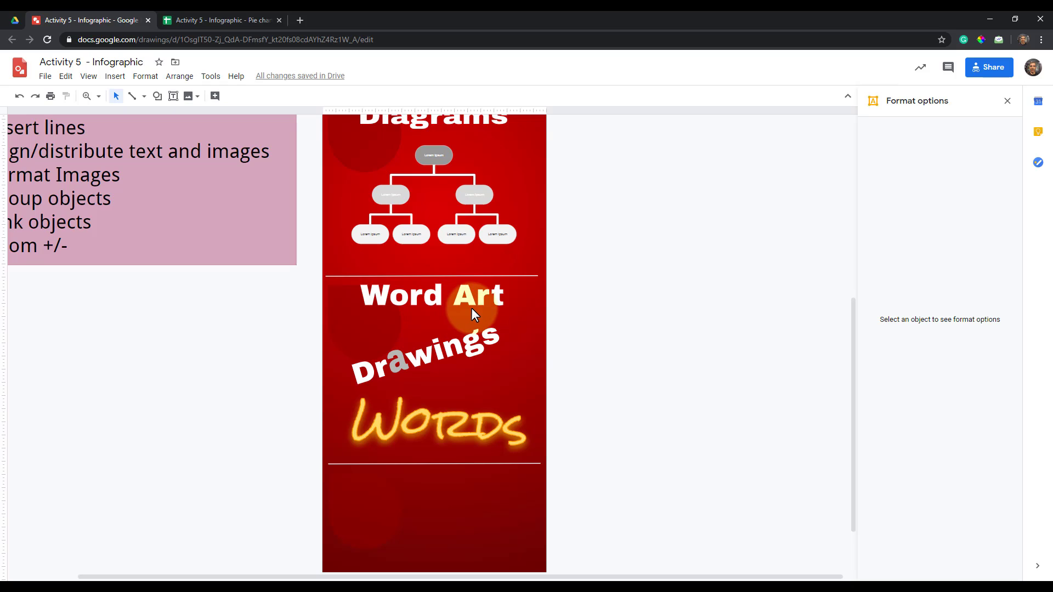
- Check the "Word Art" heading's format settings and close the format options
{"action": "left_click", "coordinate": [437, 301]}
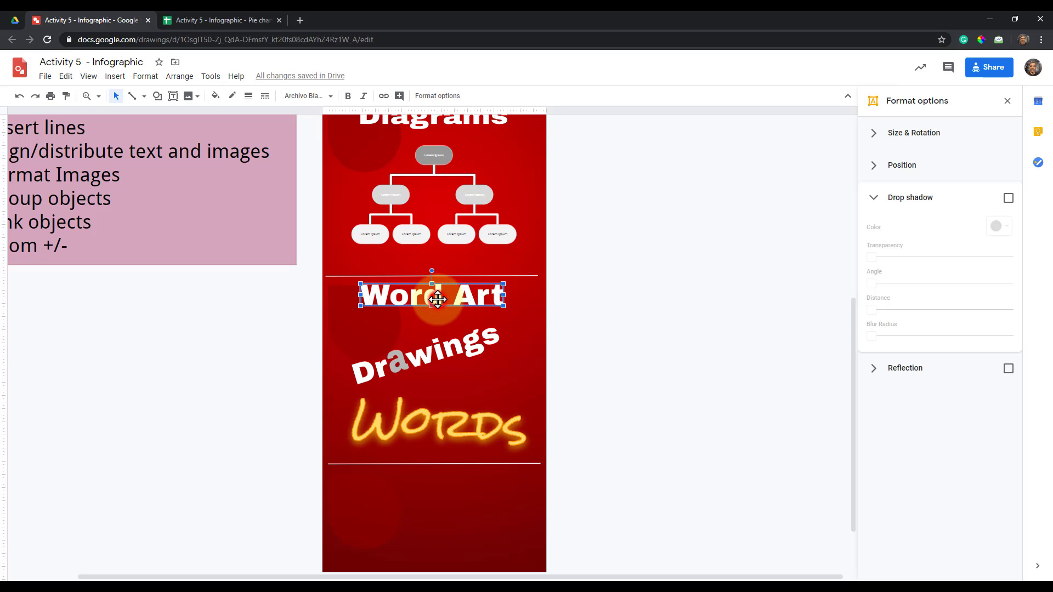
{"action": "left_click", "coordinate": [608, 321]}
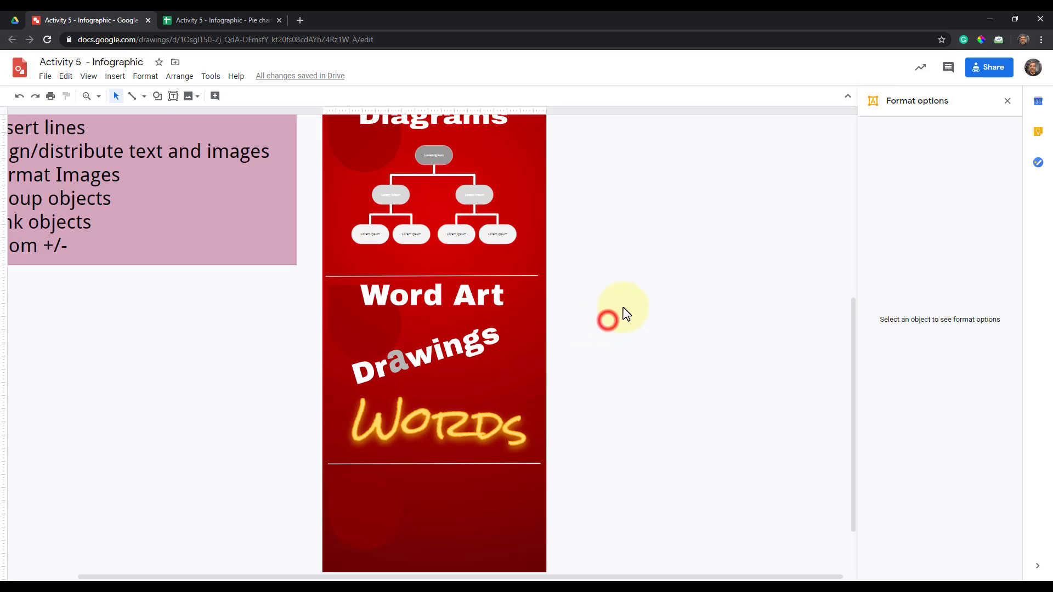
{"action": "left_click", "coordinate": [1007, 102]}
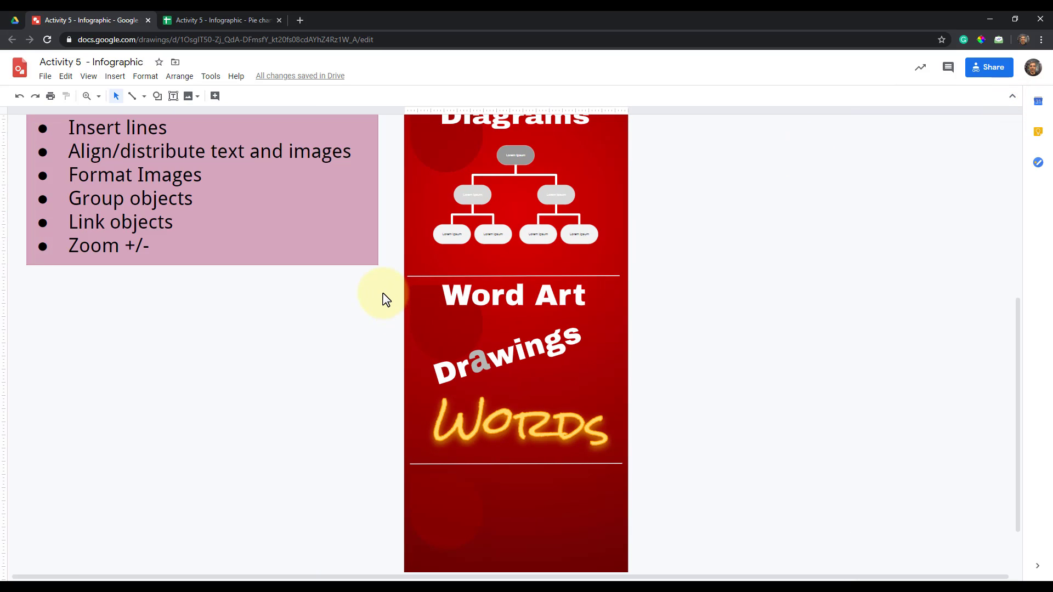
- Draw a small three-quarter pie shape in the empty section below the Word Art section
{"action": "scroll", "coordinate": [386, 299], "scroll_direction": "up", "scroll_amount": 6}
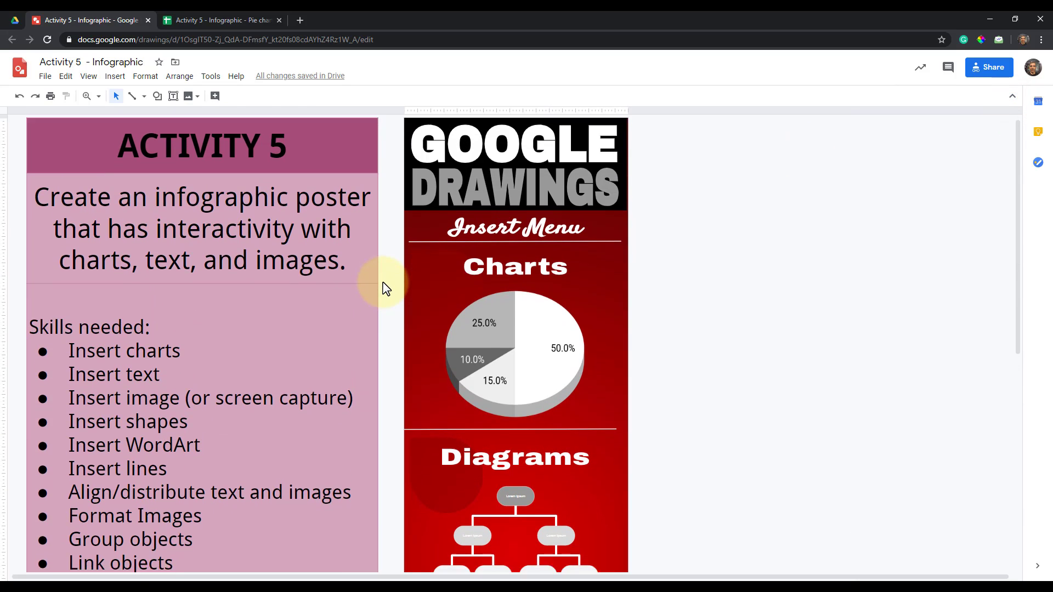
{"action": "scroll", "coordinate": [386, 288], "scroll_direction": "down", "scroll_amount": 8}
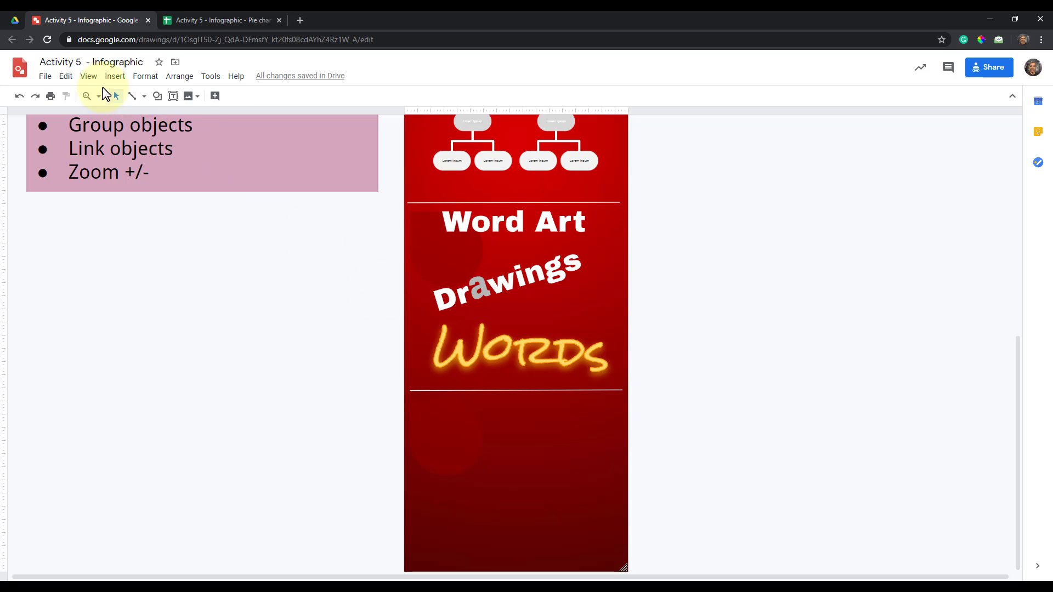
{"action": "left_click", "coordinate": [115, 82]}
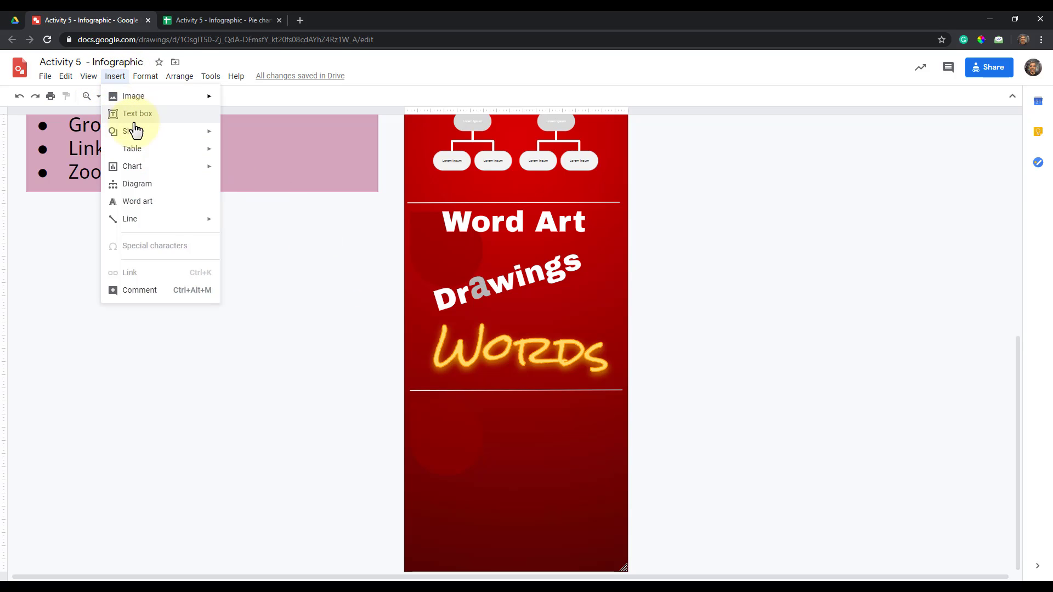
{"action": "mouse_move", "coordinate": [141, 138]}
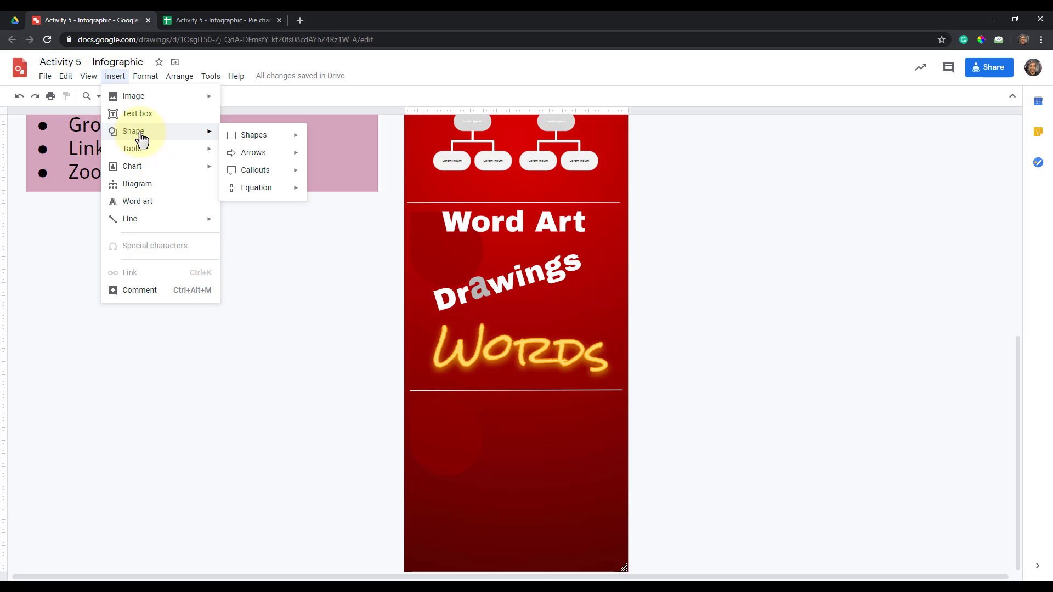
{"action": "mouse_move", "coordinate": [293, 138]}
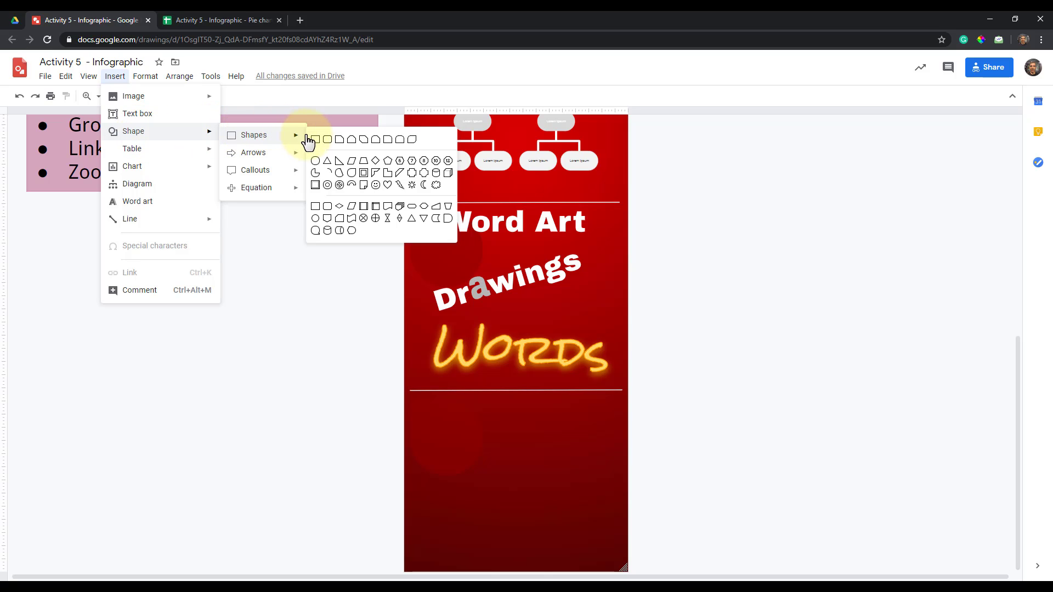
{"action": "left_click", "coordinate": [315, 175]}
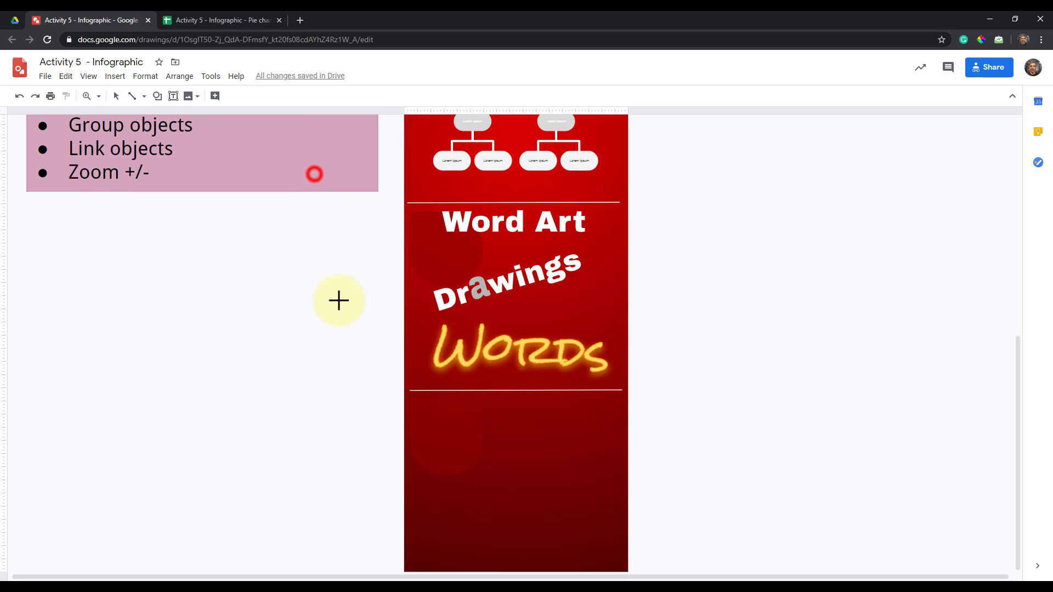
{"action": "left_click_drag", "start_coordinate": [430, 448], "coordinate": [472, 497]}
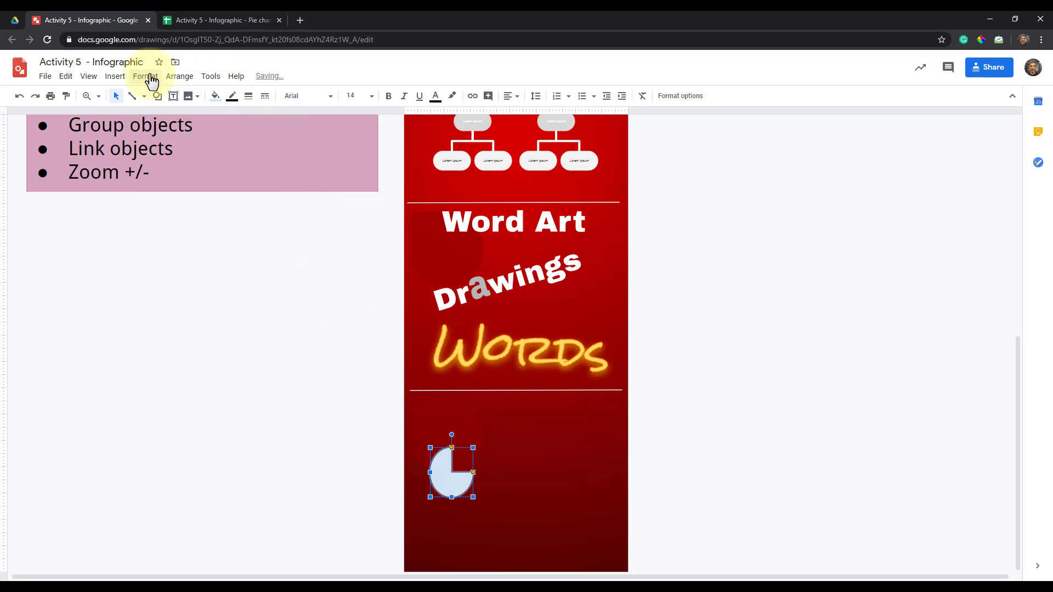
- Draw a small crescent moon shape to the right of the pie shape in the last section
{"action": "left_click", "coordinate": [118, 77]}
{"action": "left_click", "coordinate": [121, 78]}
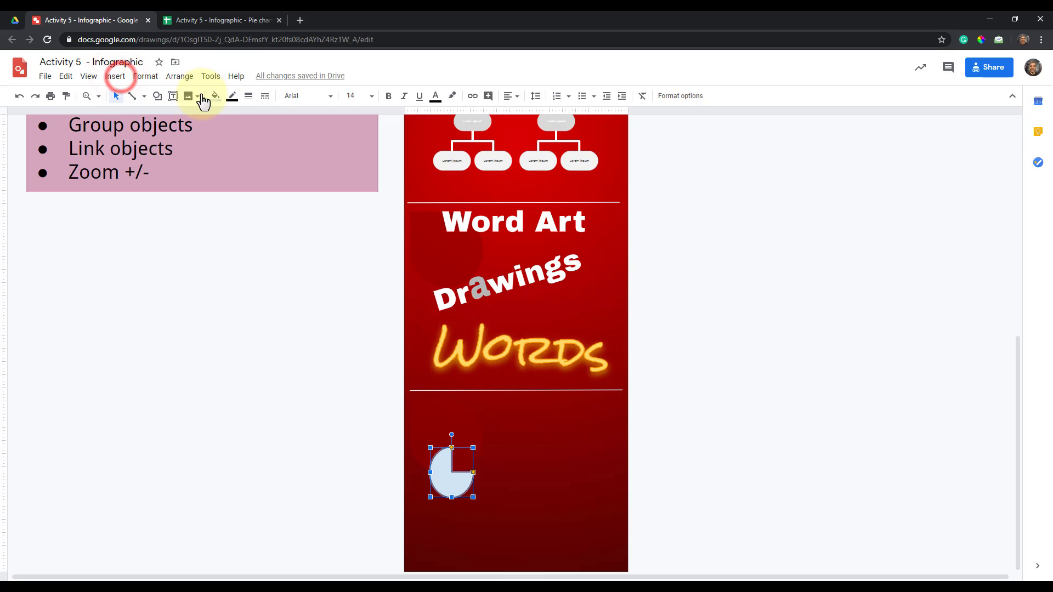
{"action": "left_click", "coordinate": [157, 96]}
{"action": "mouse_move", "coordinate": [222, 117]}
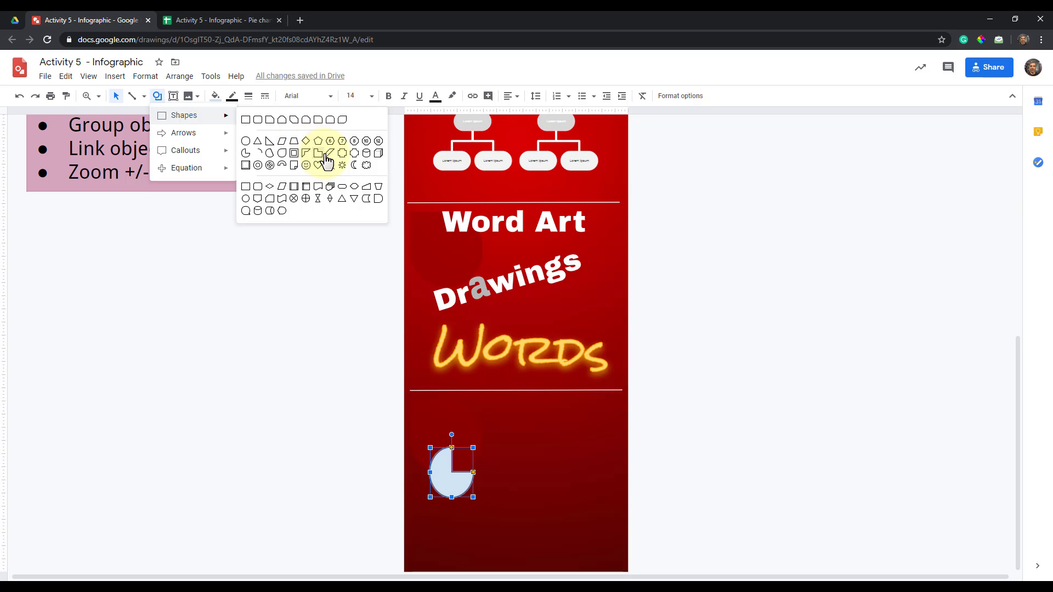
{"action": "left_click", "coordinate": [355, 166]}
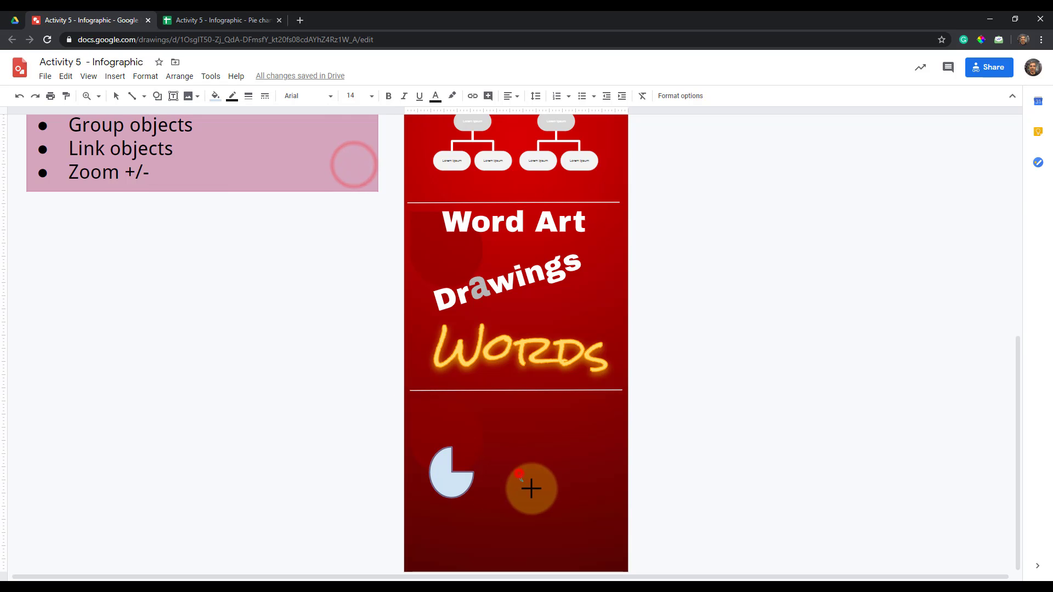
{"action": "left_click_drag", "start_coordinate": [519, 473], "coordinate": [557, 520]}
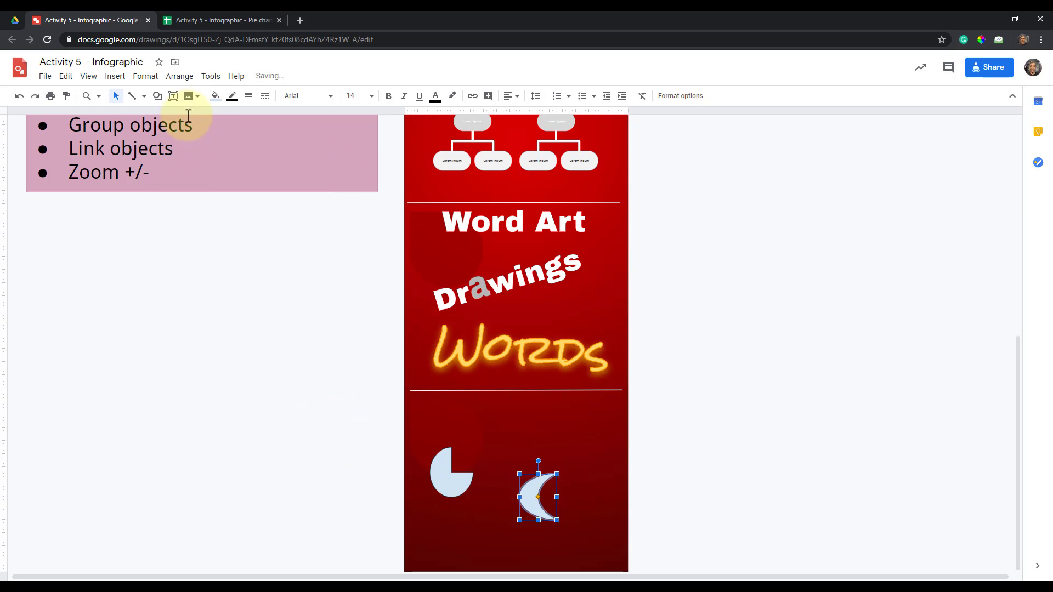
- Draw a small cylinder shape to the right of the crescent moon in the last section
{"action": "left_click", "coordinate": [164, 94]}
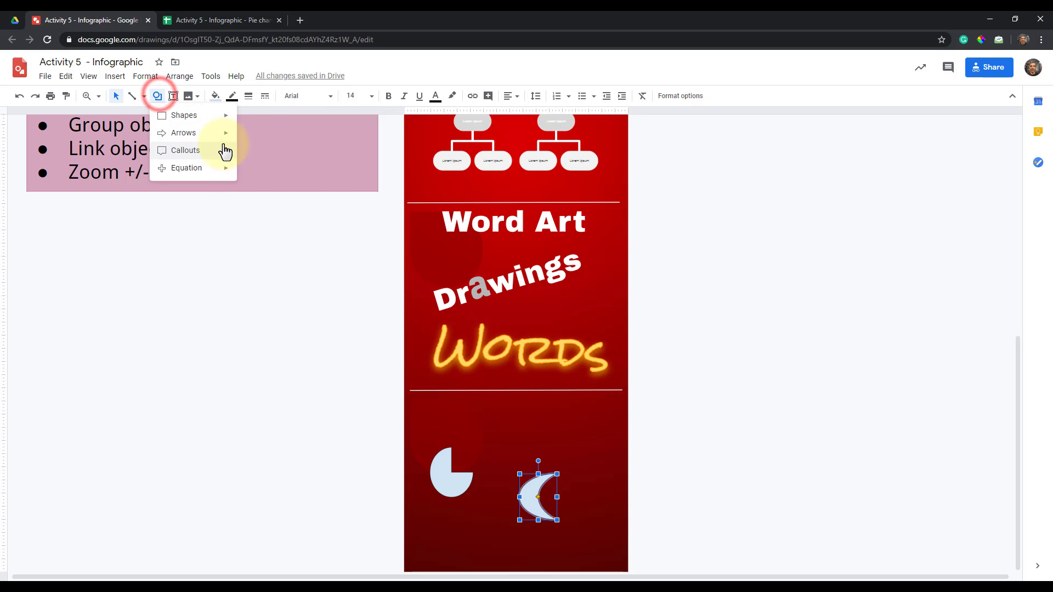
{"action": "mouse_move", "coordinate": [222, 116]}
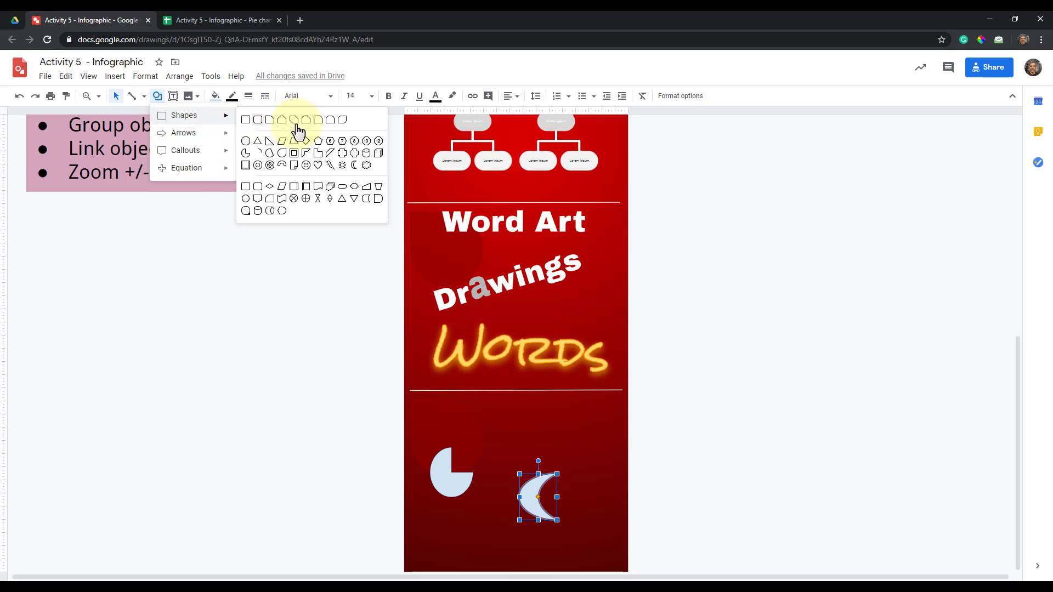
{"action": "left_click", "coordinate": [365, 154]}
{"action": "left_click_drag", "start_coordinate": [585, 481], "coordinate": [617, 525]}
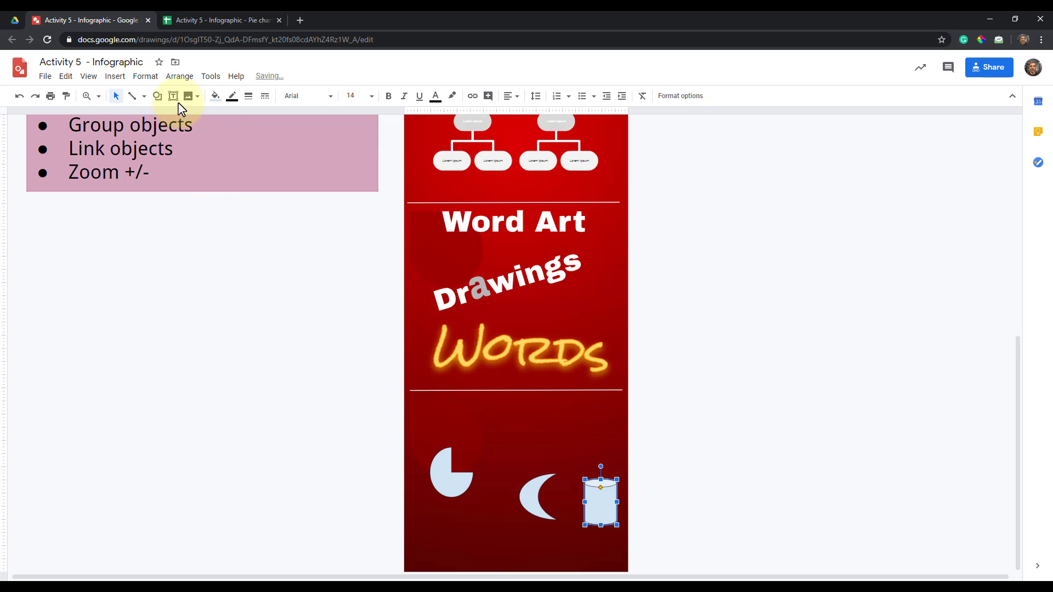
- Draw a small smiley face shape below the three-quarter pie shape
{"action": "left_click", "coordinate": [157, 96]}
{"action": "mouse_move", "coordinate": [216, 116]}
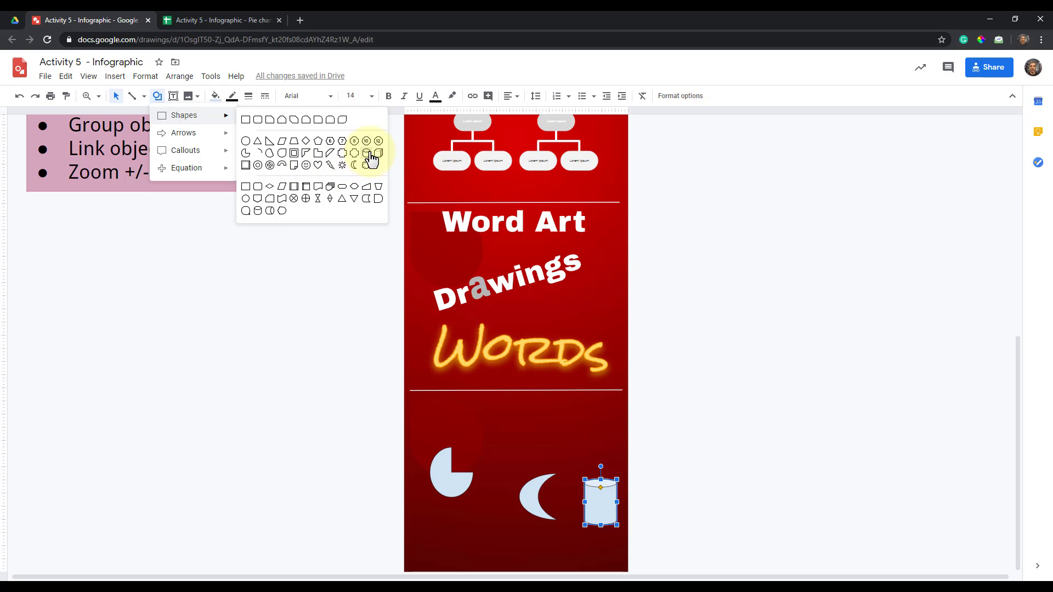
{"action": "left_click", "coordinate": [306, 165]}
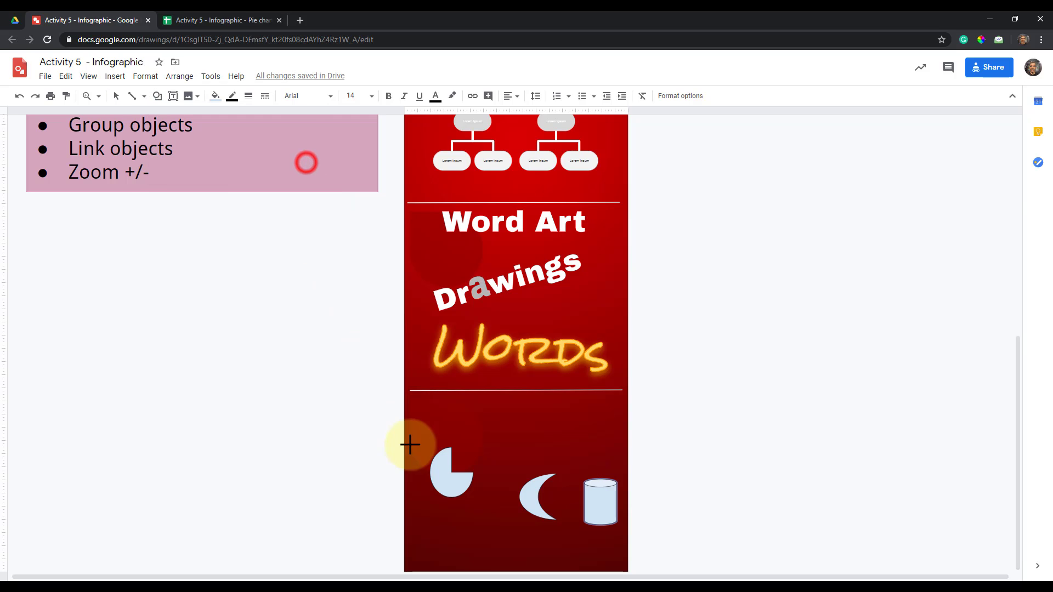
{"action": "left_click_drag", "start_coordinate": [430, 520], "coordinate": [470, 556]}
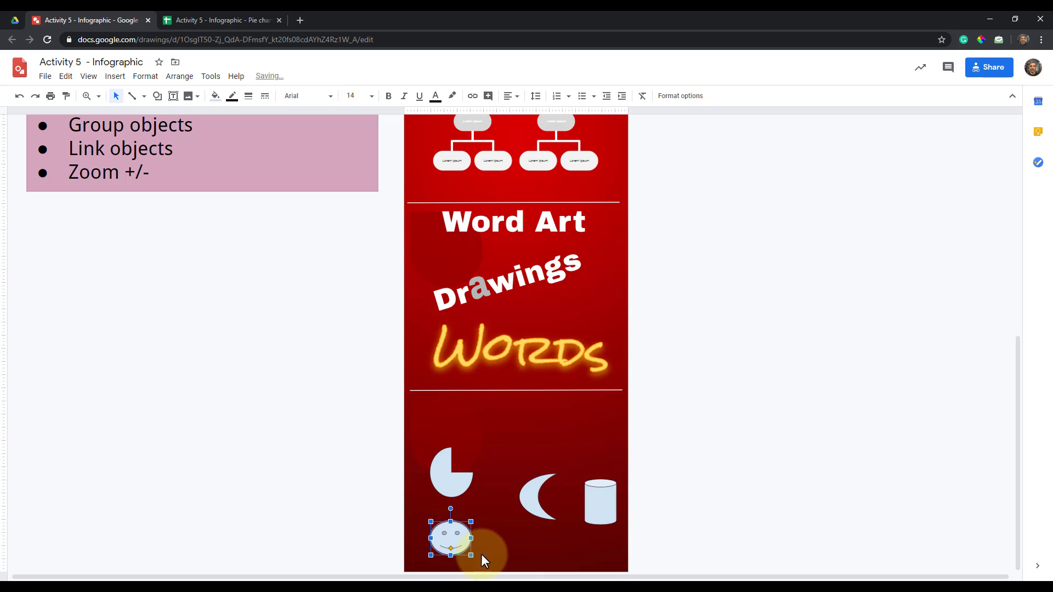
- Draw a small downward-curving arrow shape between the three-quarter pie and the crescent moon
{"action": "left_click", "coordinate": [158, 98]}
{"action": "mouse_move", "coordinate": [199, 133]}
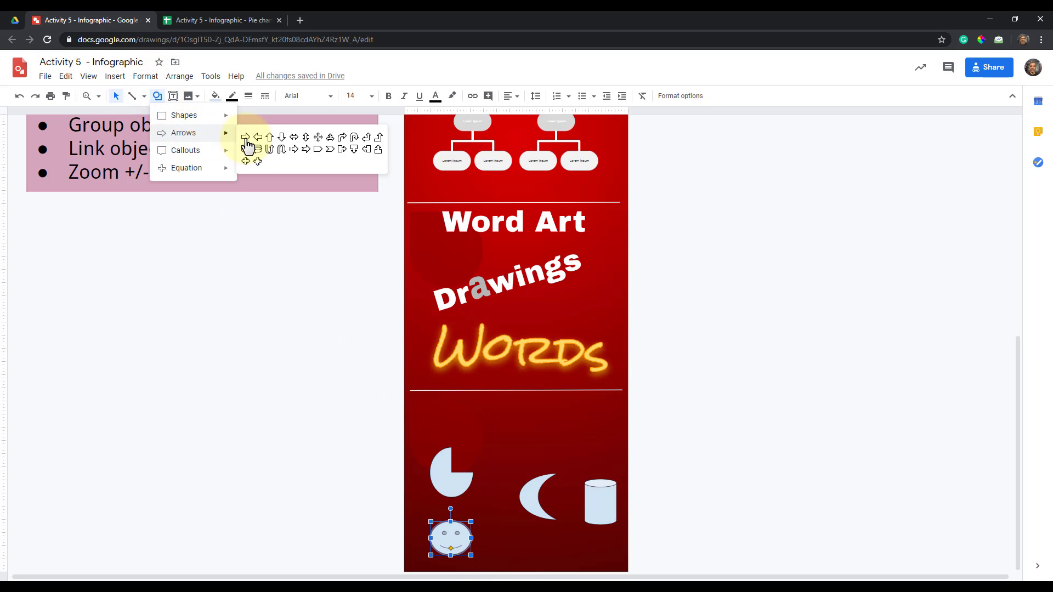
{"action": "left_click", "coordinate": [279, 150]}
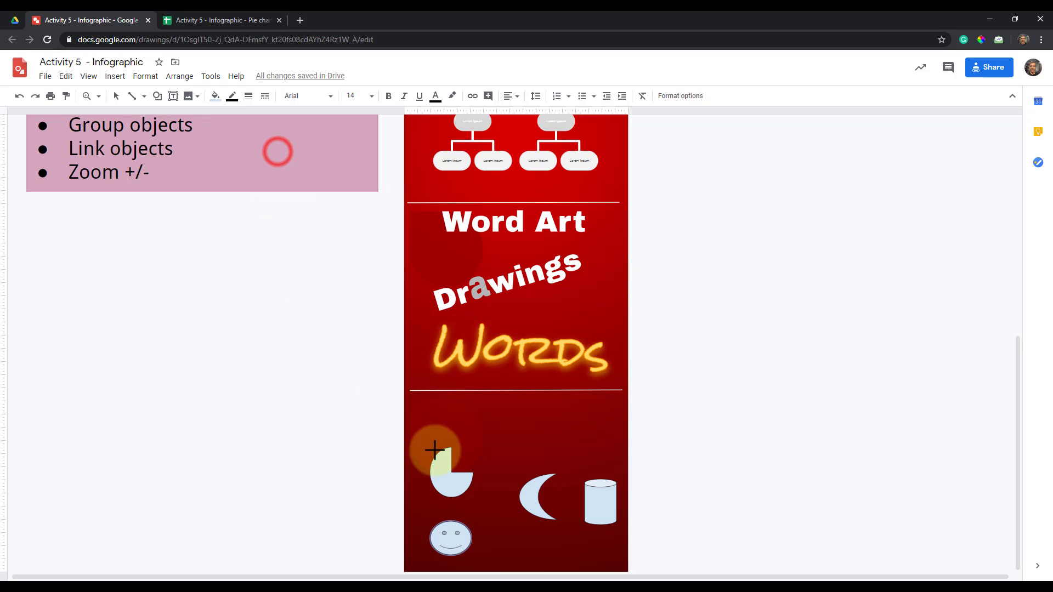
{"action": "left_click_drag", "start_coordinate": [490, 476], "coordinate": [527, 443]}
- Draw a small explosion callout shape above the crescent moon, to the right of the curved arrow
{"action": "left_click", "coordinate": [143, 78]}
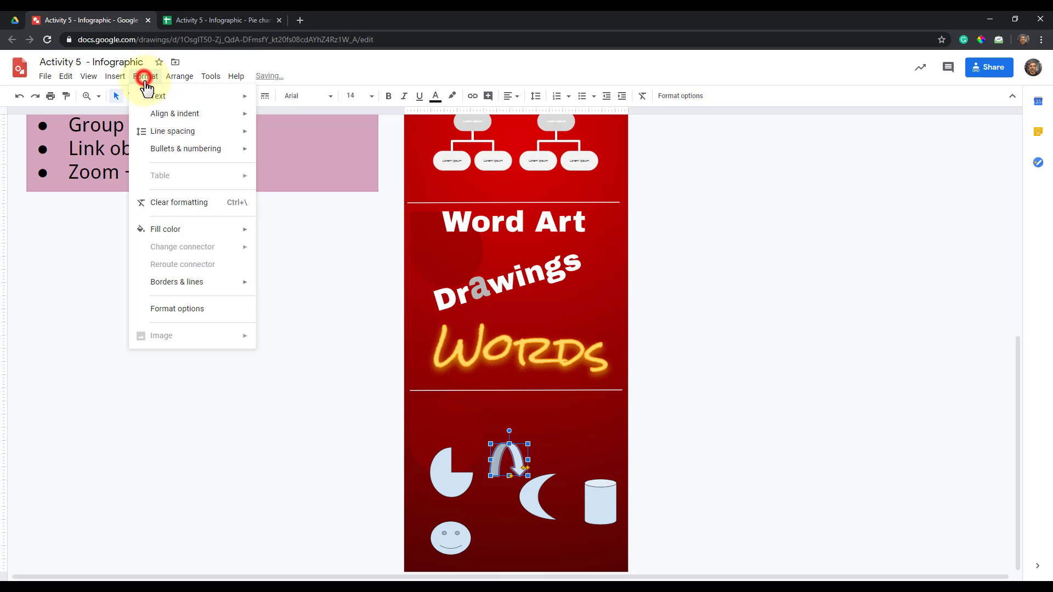
{"action": "left_click", "coordinate": [173, 81]}
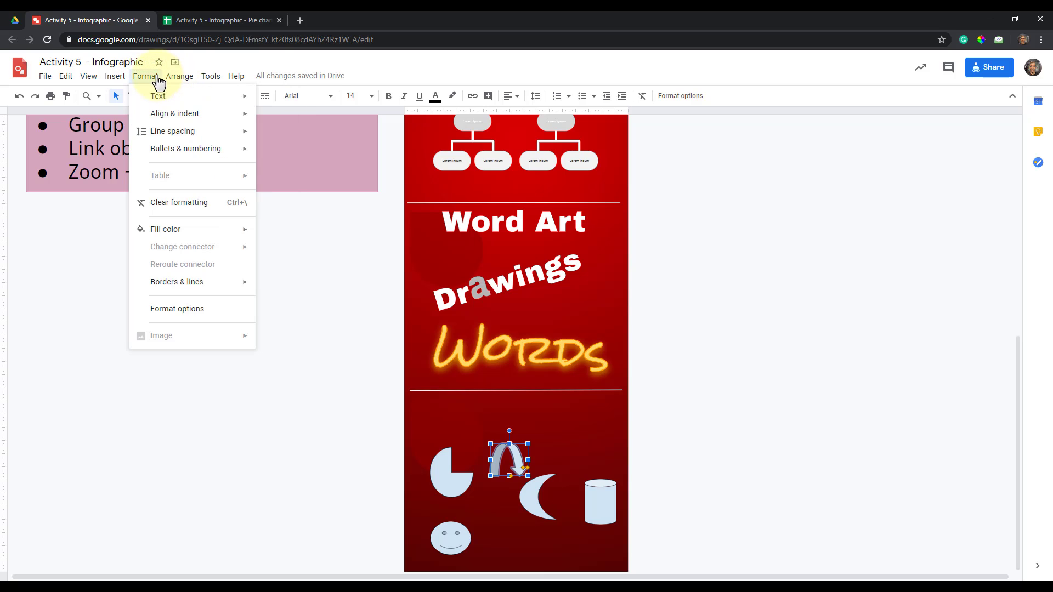
{"action": "mouse_move", "coordinate": [114, 77]}
{"action": "mouse_move", "coordinate": [158, 141]}
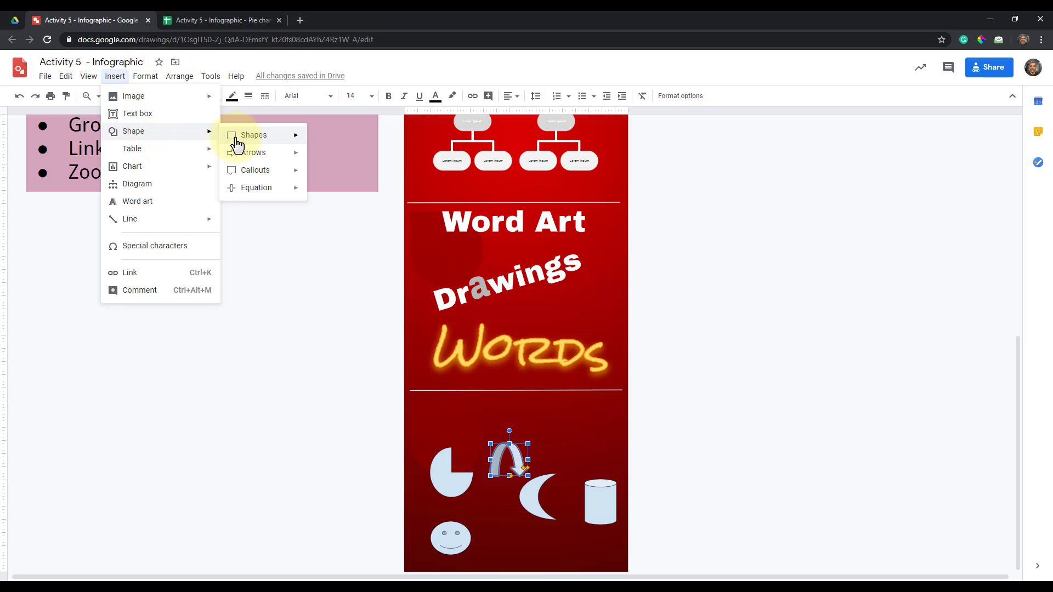
{"action": "mouse_move", "coordinate": [283, 176]}
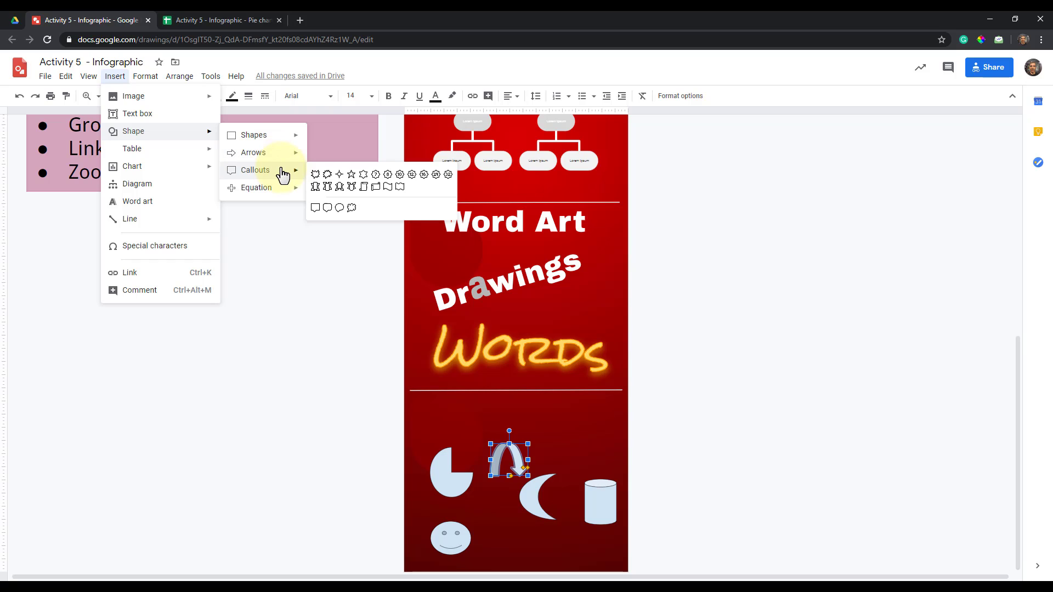
{"action": "left_click", "coordinate": [327, 179]}
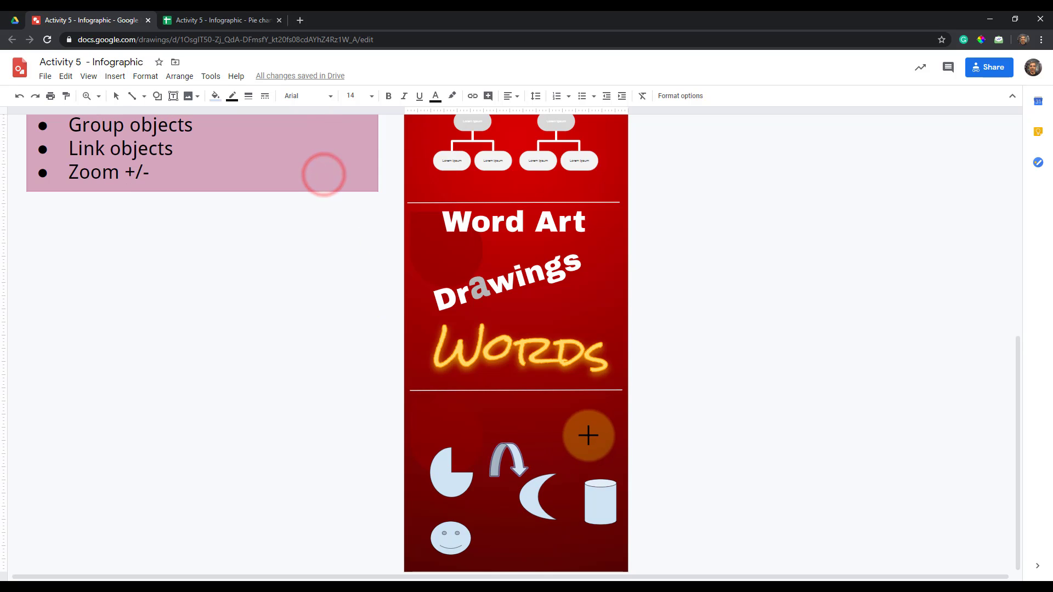
{"action": "left_click_drag", "start_coordinate": [596, 432], "coordinate": [543, 468]}
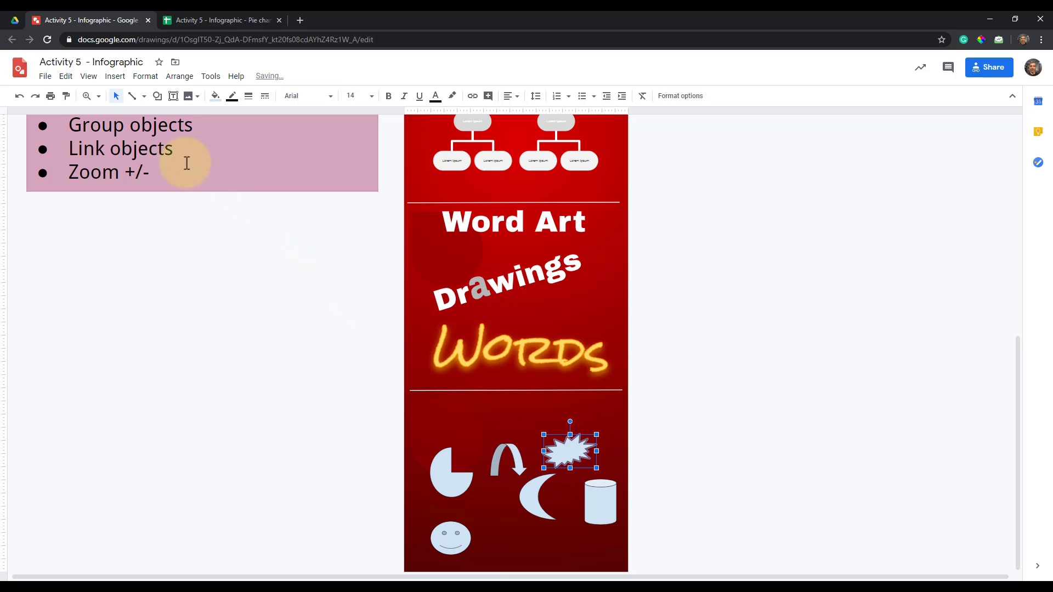
- Draw a small equals sign from the equation shapes below the crescent moon near the poster's bottom edge
{"action": "left_click", "coordinate": [157, 97]}
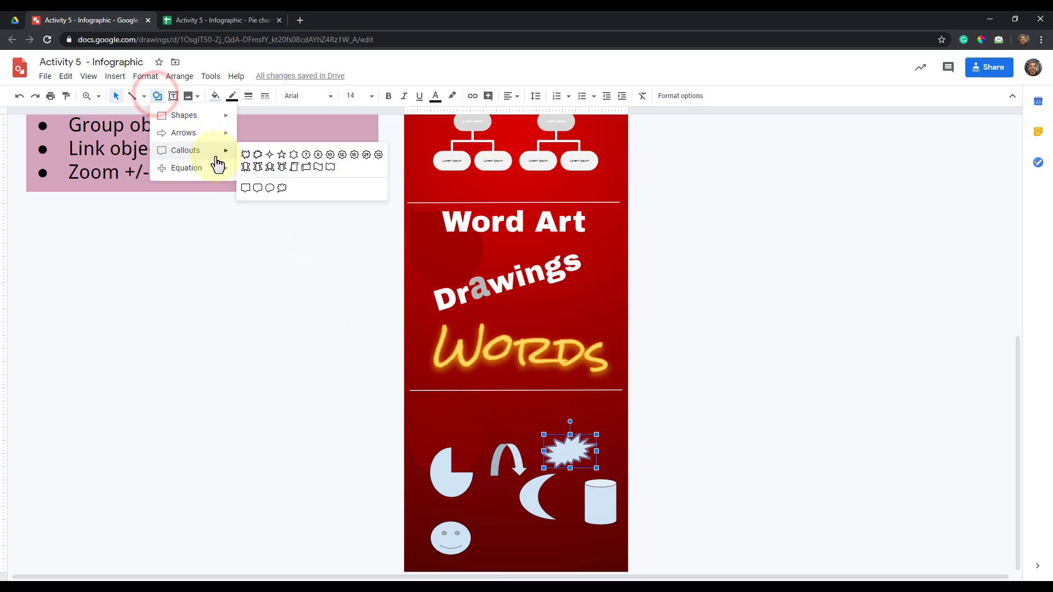
{"action": "mouse_move", "coordinate": [224, 169]}
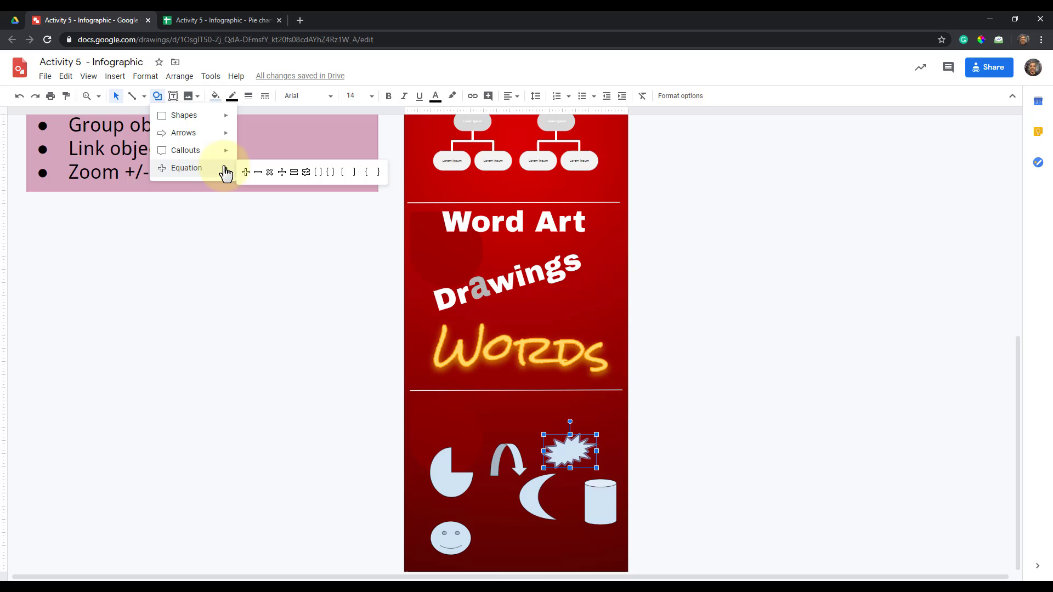
{"action": "left_click", "coordinate": [294, 173]}
{"action": "left_click_drag", "start_coordinate": [504, 540], "coordinate": [557, 568]}
{"action": "left_click", "coordinate": [680, 498]}
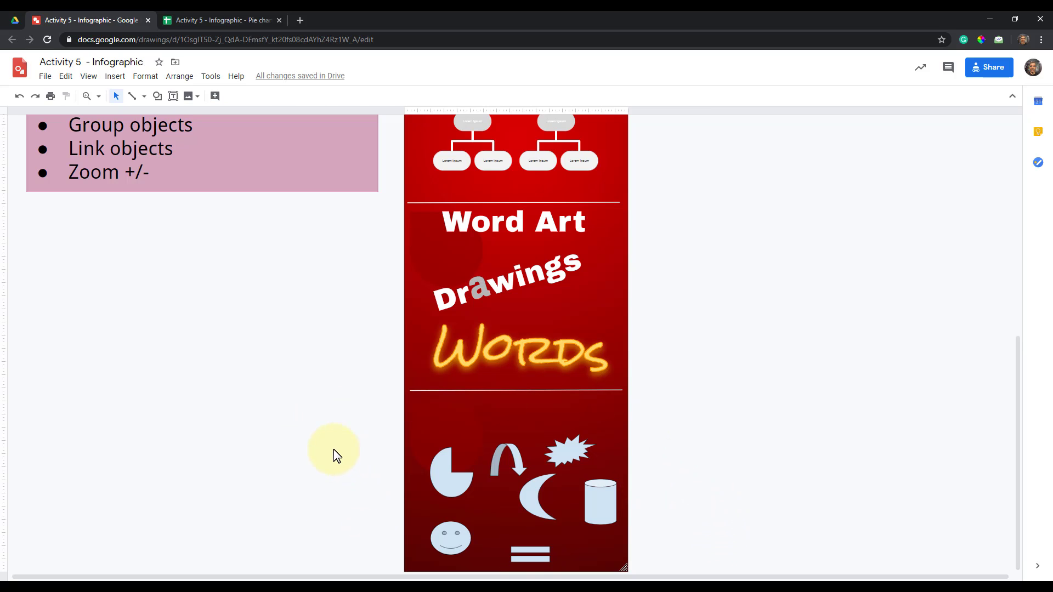
- Fill all seven shapes in the last section with solid black, leaving out the large background shape
{"action": "left_click_drag", "start_coordinate": [363, 484], "coordinate": [646, 566]}
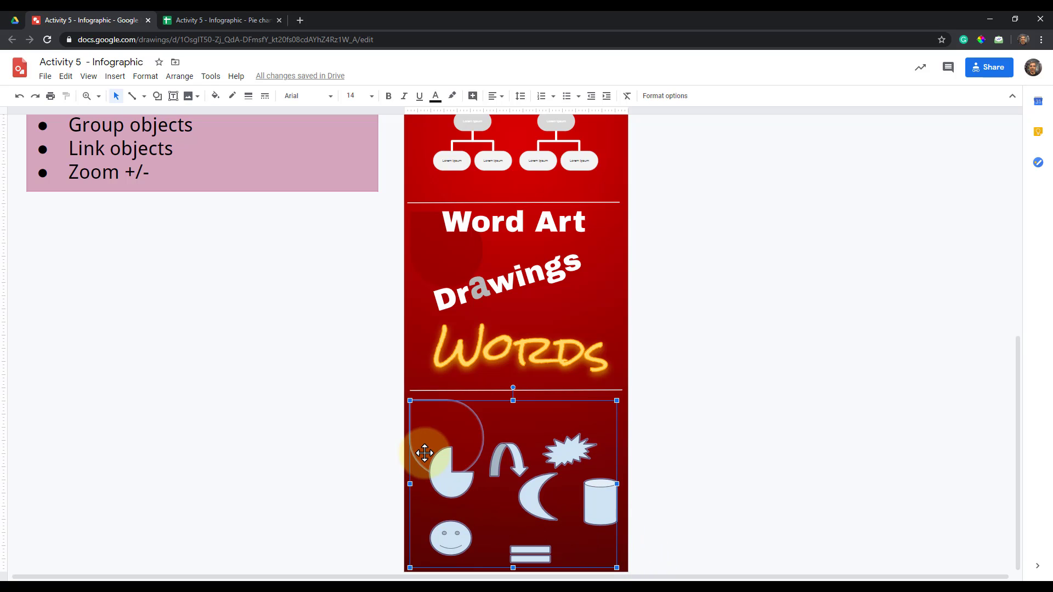
{"action": "left_click", "coordinate": [427, 424], "text": "shift"}
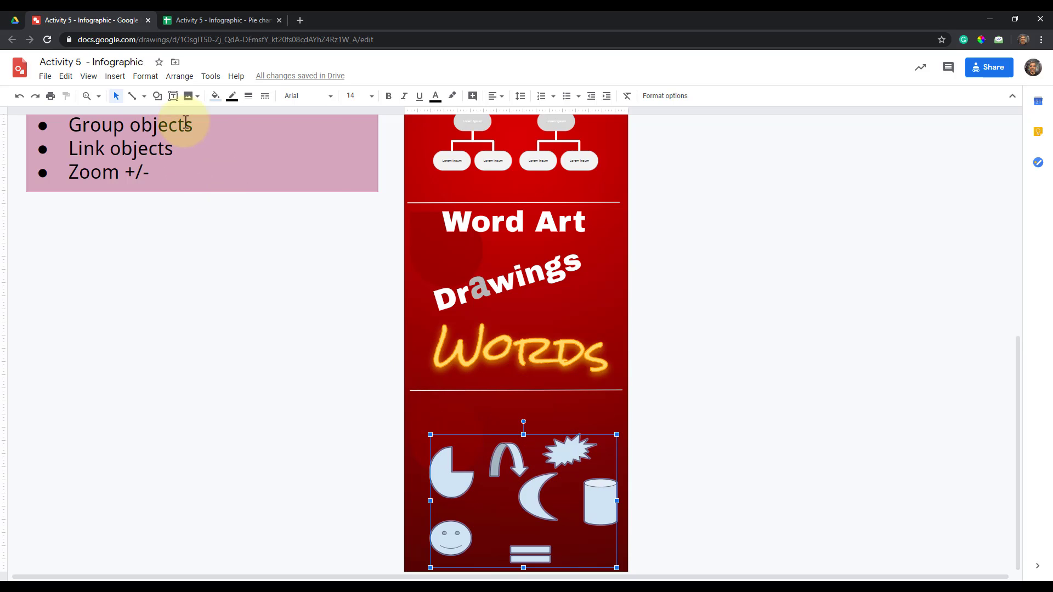
{"action": "left_click", "coordinate": [214, 96]}
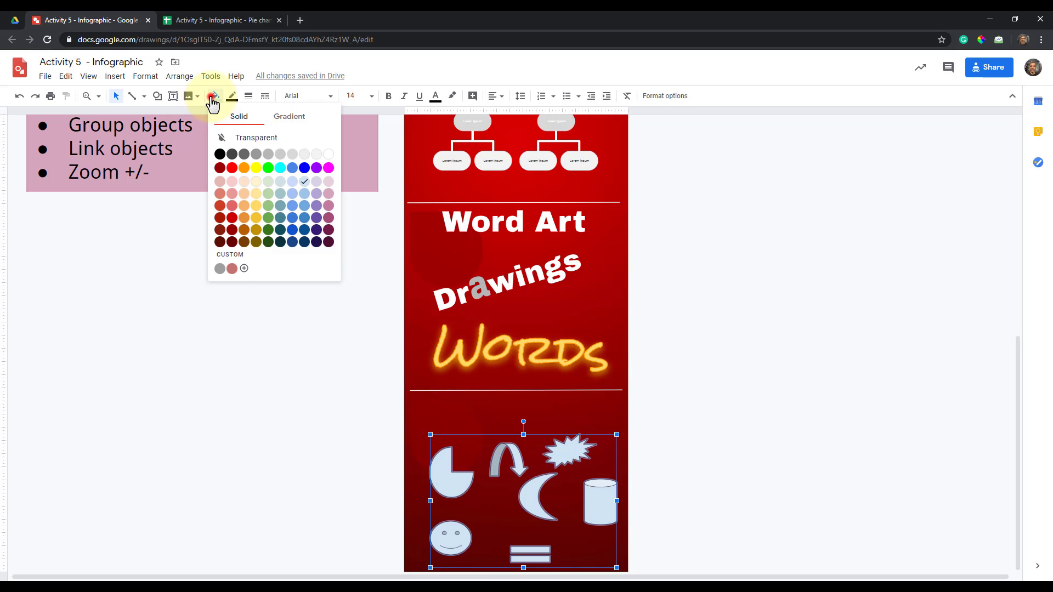
{"action": "left_click", "coordinate": [219, 155]}
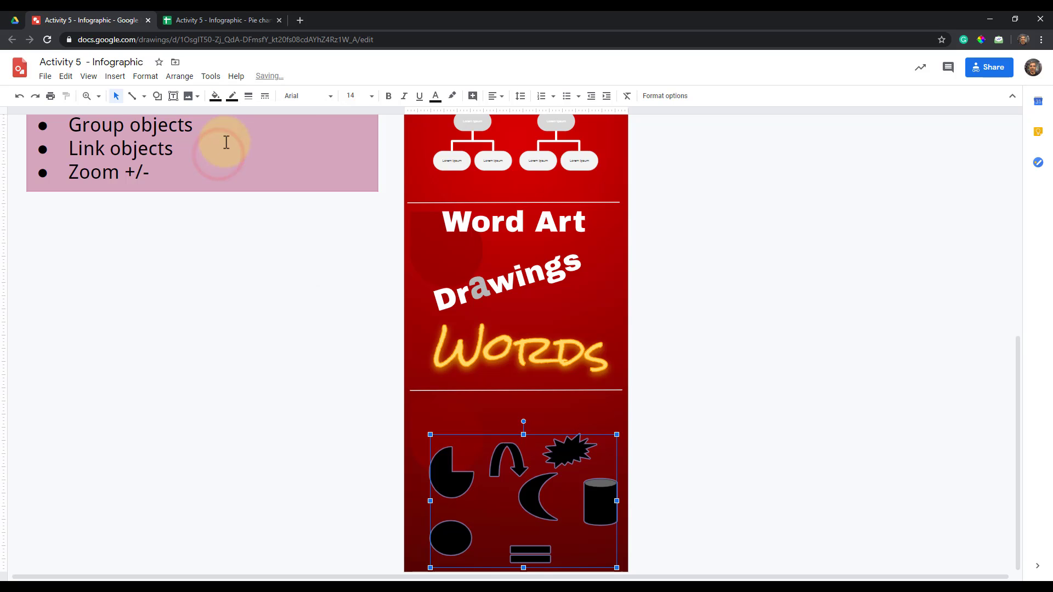
- Give the seven selected shapes a white border with a dotted line style
{"action": "left_click", "coordinate": [232, 97]}
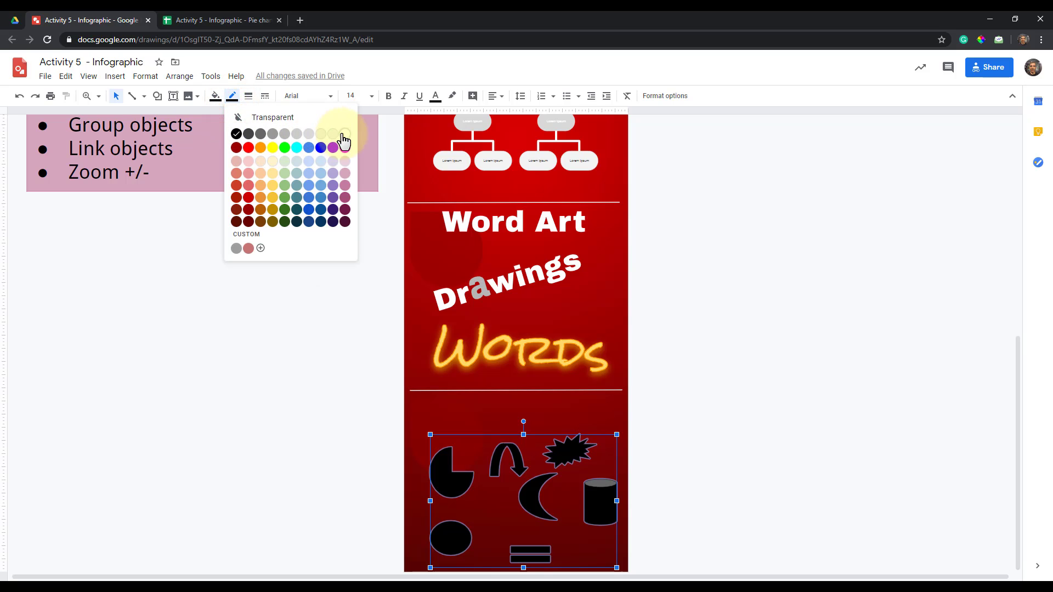
{"action": "left_click", "coordinate": [345, 134]}
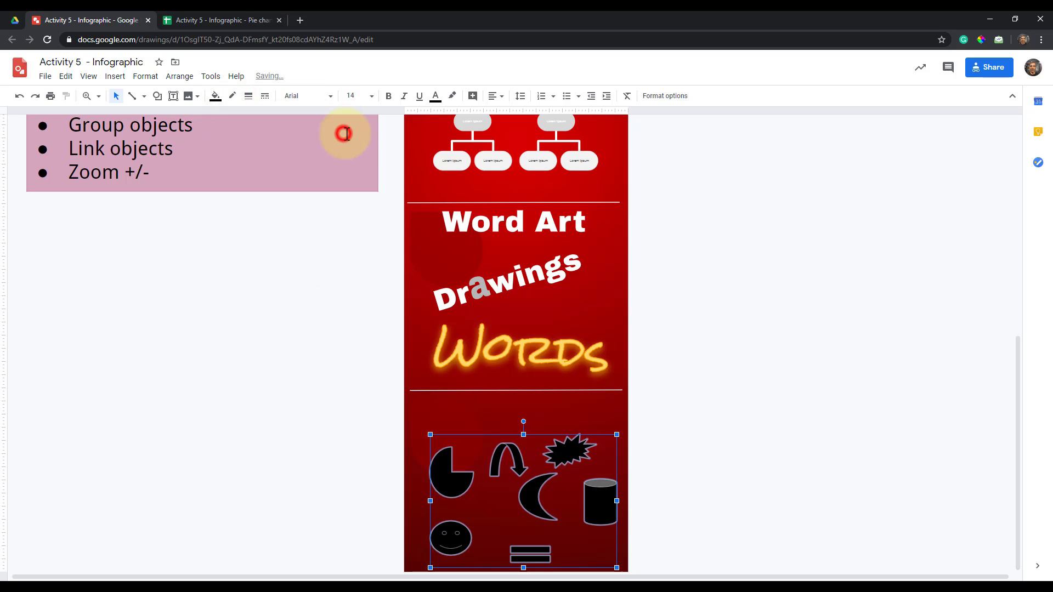
{"action": "left_click", "coordinate": [266, 99]}
{"action": "left_click", "coordinate": [287, 136]}
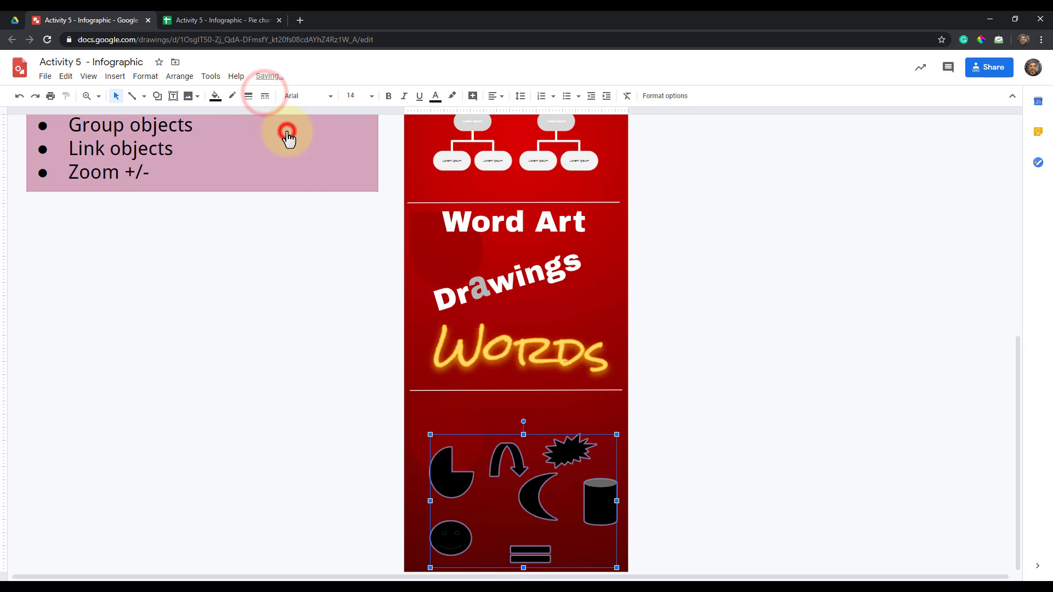
{"action": "left_click", "coordinate": [714, 464]}
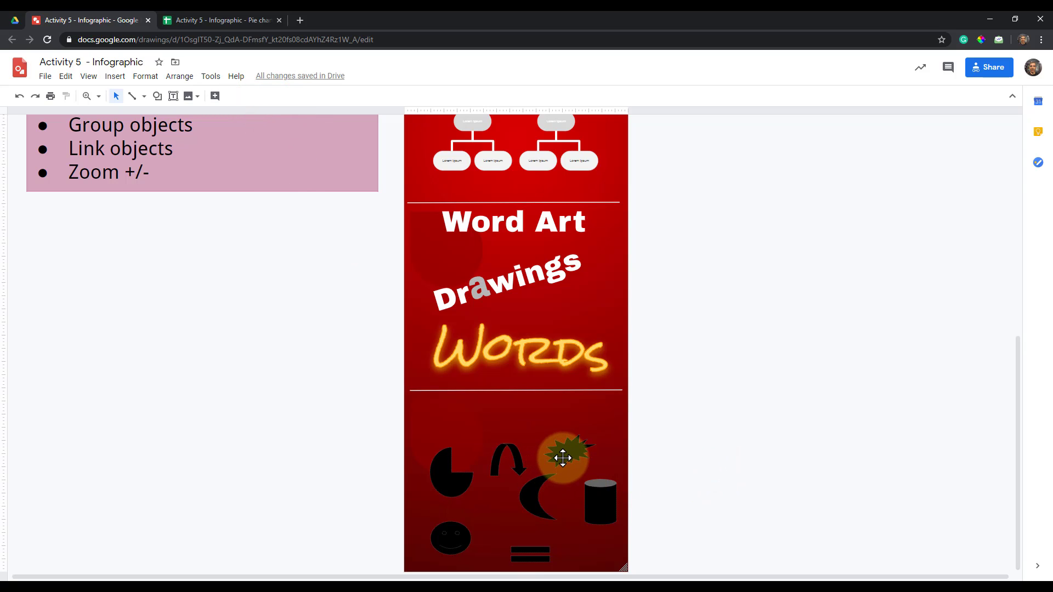
- Fill the seven shapes in the last section with medium gray, excluding the large background shape
{"action": "left_click_drag", "start_coordinate": [693, 421], "coordinate": [418, 560]}
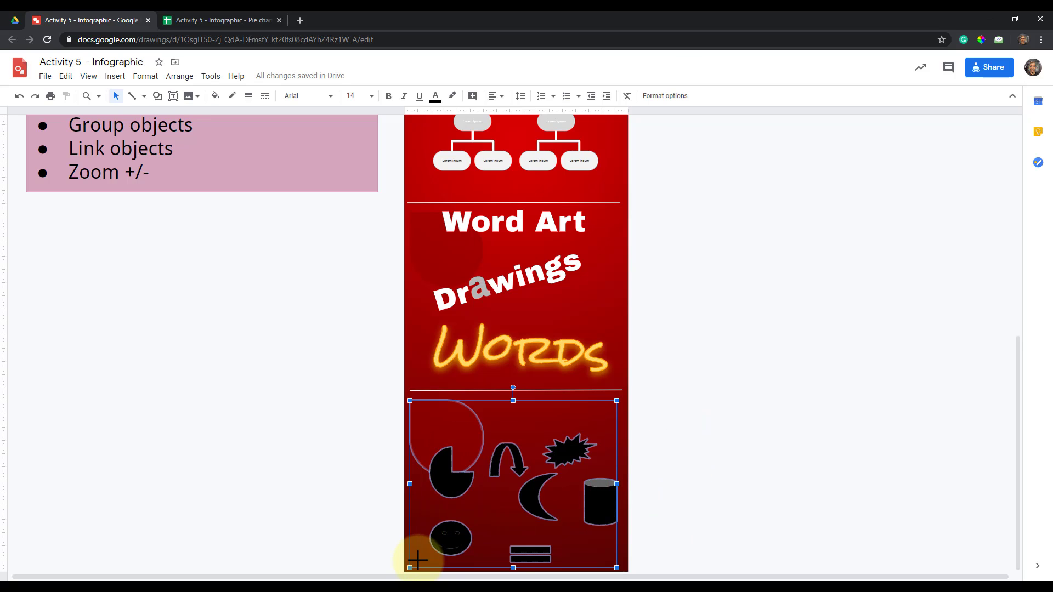
{"action": "left_click", "coordinate": [420, 439], "text": "shift"}
{"action": "left_click", "coordinate": [215, 96]}
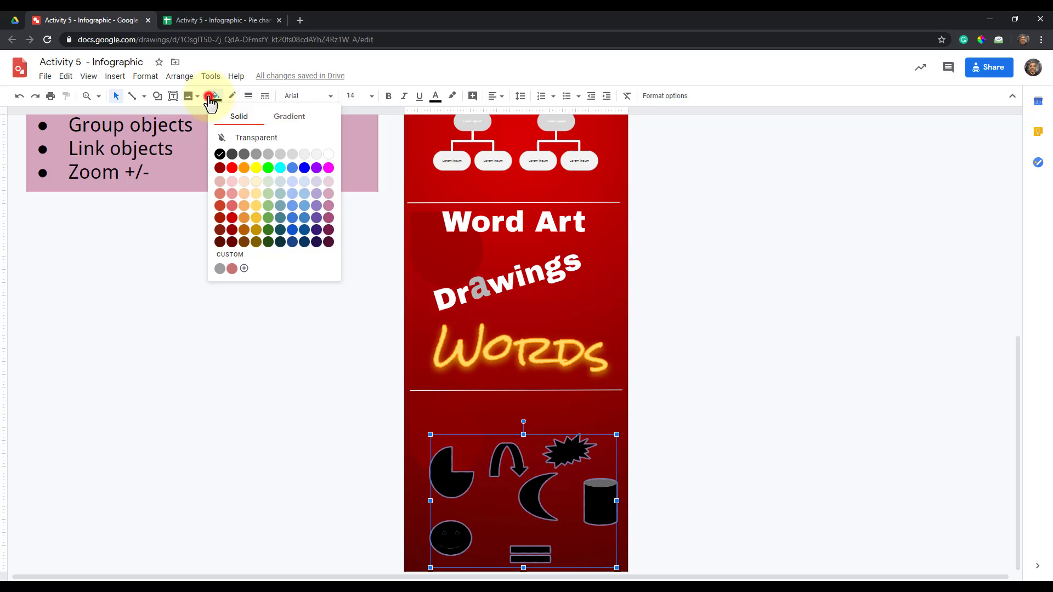
{"action": "left_click", "coordinate": [256, 155]}
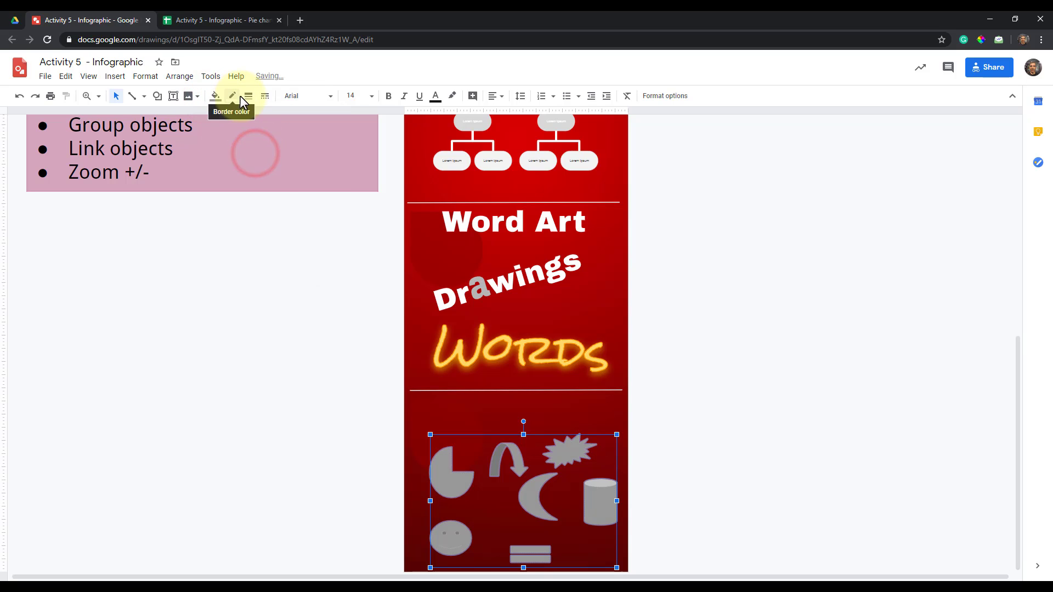
- Thicken the border of the seven selected gray shapes by one weight setting
{"action": "left_click", "coordinate": [248, 97]}
{"action": "left_click", "coordinate": [259, 133]}
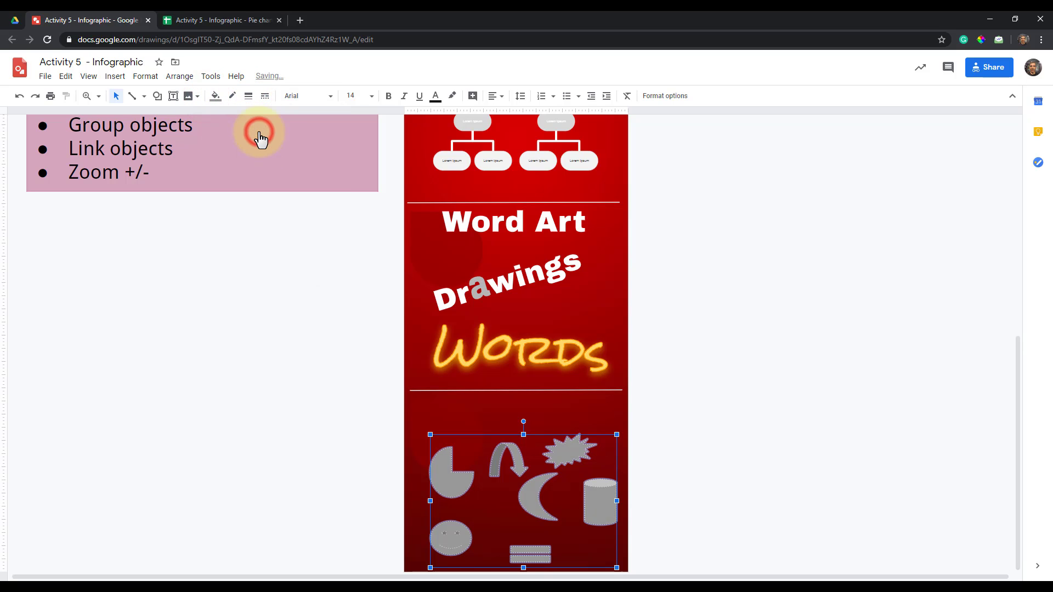
{"action": "left_click", "coordinate": [730, 441]}
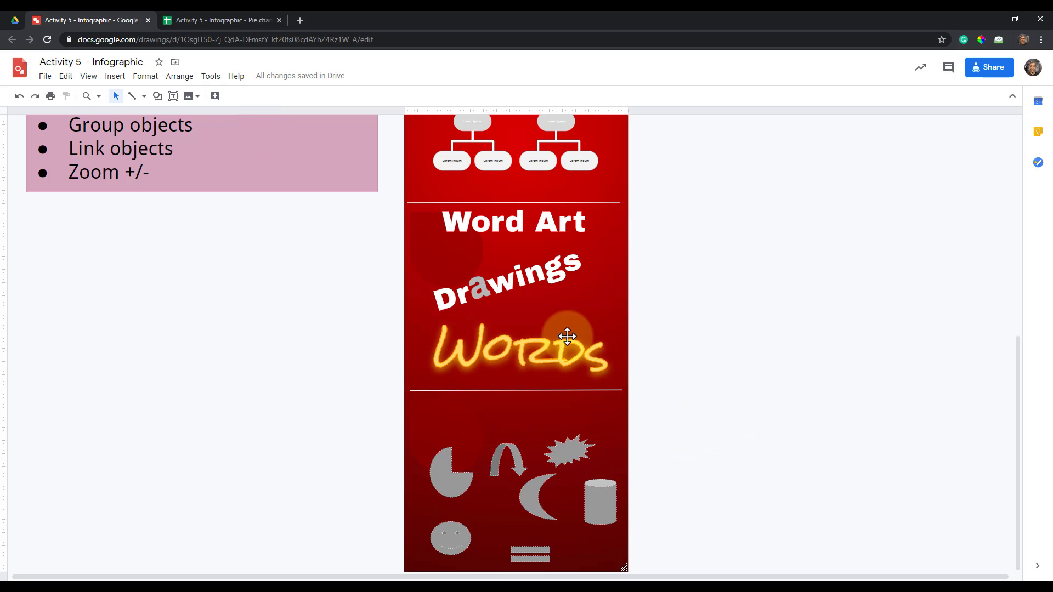
- Place a copy of the "Word Art" heading, reworded as "Shapes", centered under the divider above the gray shapes
{"action": "left_click", "coordinate": [514, 222]}
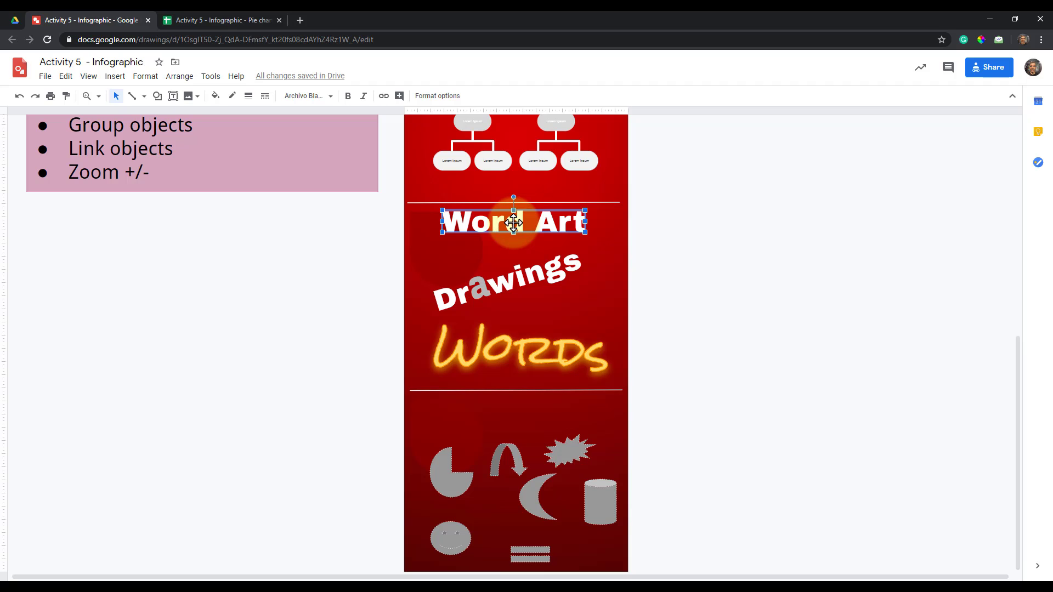
{"action": "left_click_drag", "start_coordinate": [514, 222], "coordinate": [513, 409]}
{"action": "double_click", "coordinate": [509, 410]}
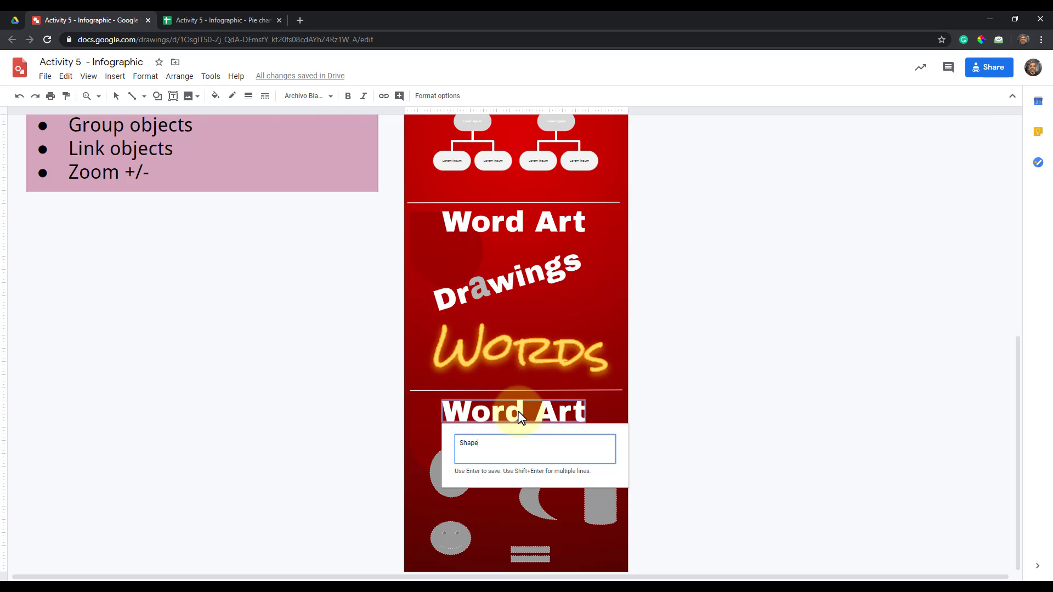
{"action": "key", "text": "Return"}
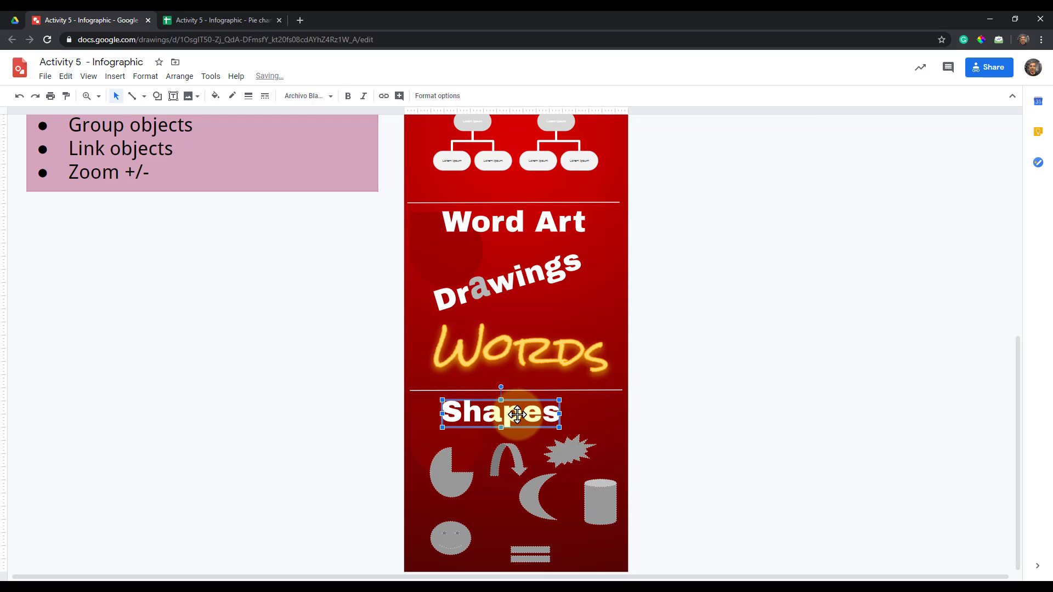
{"action": "left_click_drag", "start_coordinate": [516, 414], "coordinate": [530, 417]}
{"action": "left_click", "coordinate": [659, 412]}
{"action": "scroll", "coordinate": [676, 389], "scroll_direction": "up", "scroll_amount": 2}
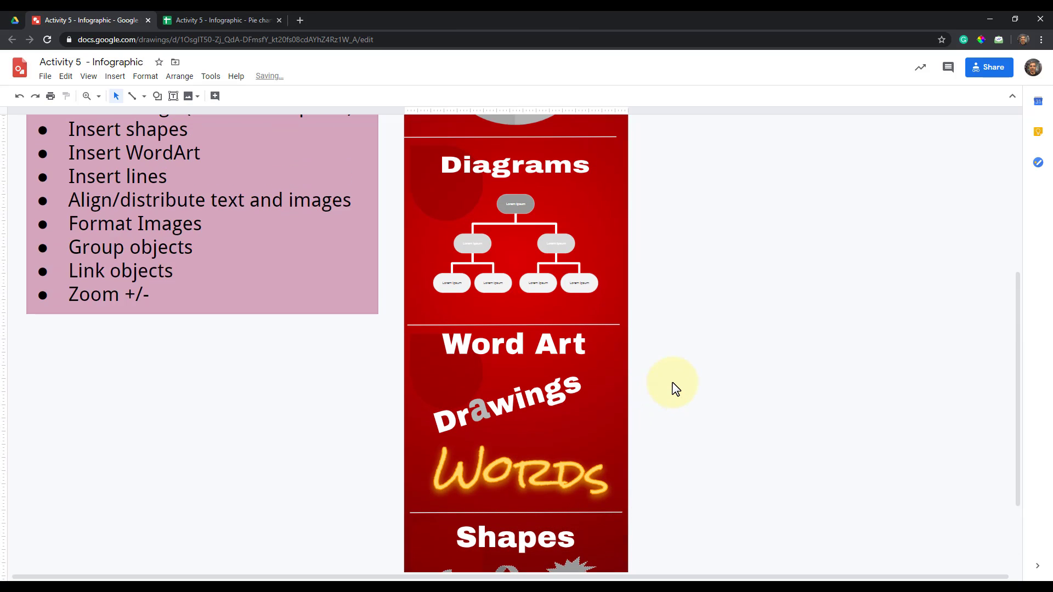
{"action": "scroll", "coordinate": [674, 388], "scroll_direction": "up", "scroll_amount": 3}
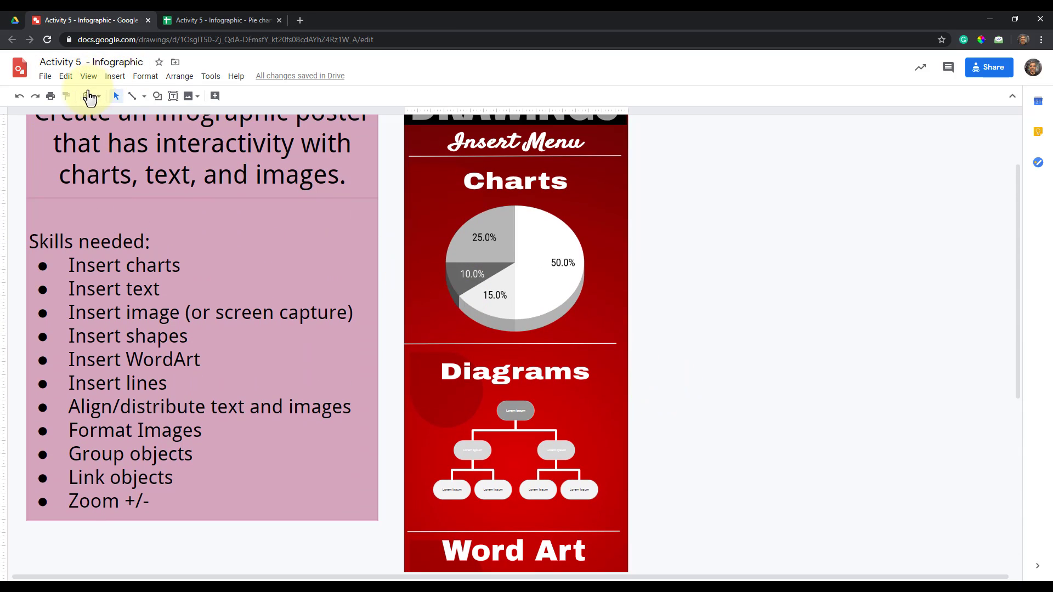
- Fit the whole drawing in view and examine the poster in a zoomed-out print preview
{"action": "left_click", "coordinate": [98, 97]}
{"action": "left_click", "coordinate": [116, 114]}
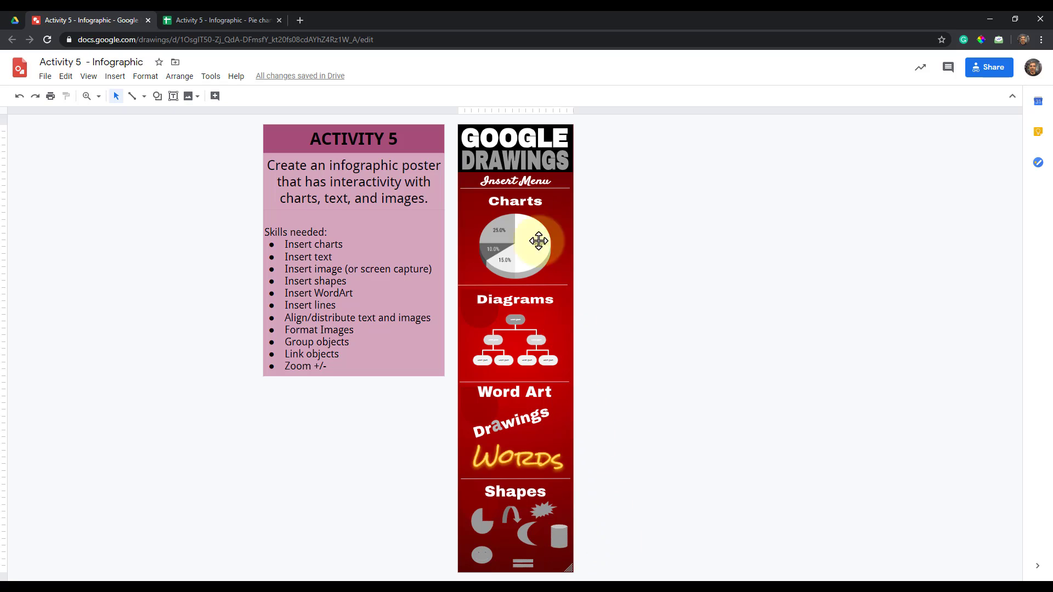
{"action": "left_click", "coordinate": [46, 78]}
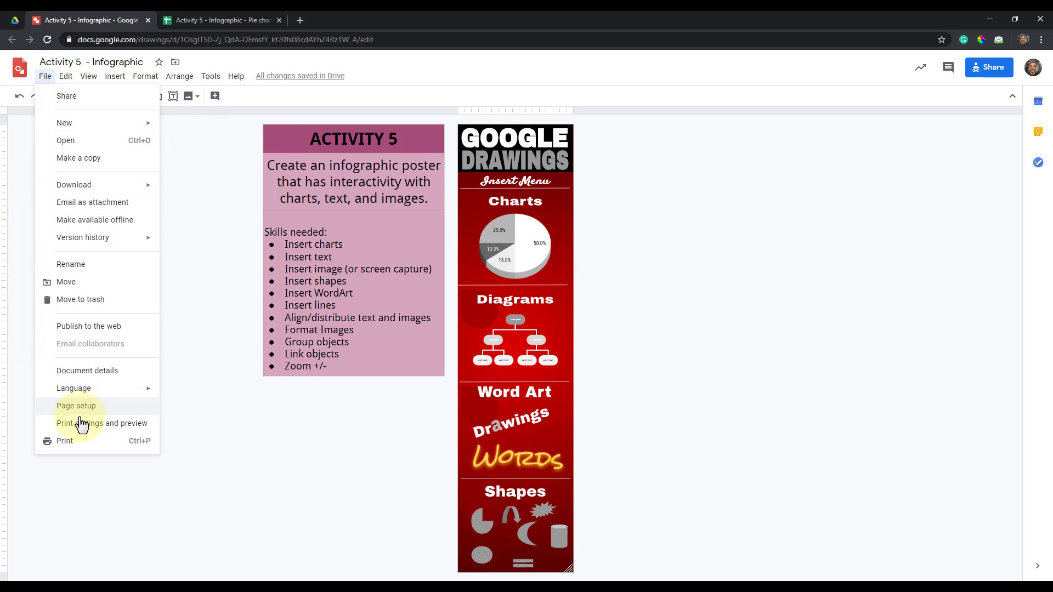
{"action": "left_click", "coordinate": [79, 441]}
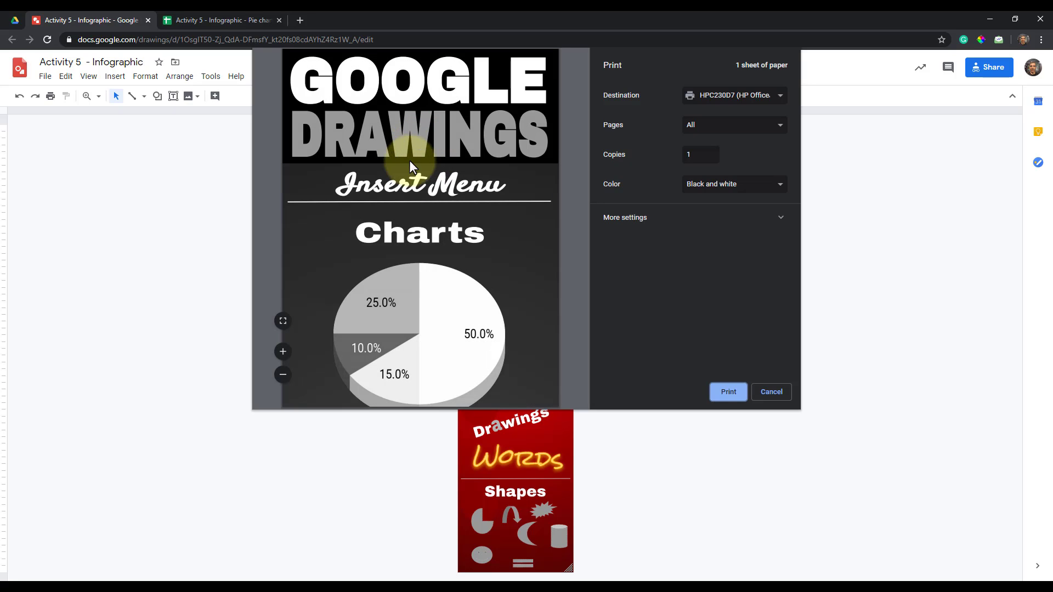
{"action": "left_click", "coordinate": [283, 374]}
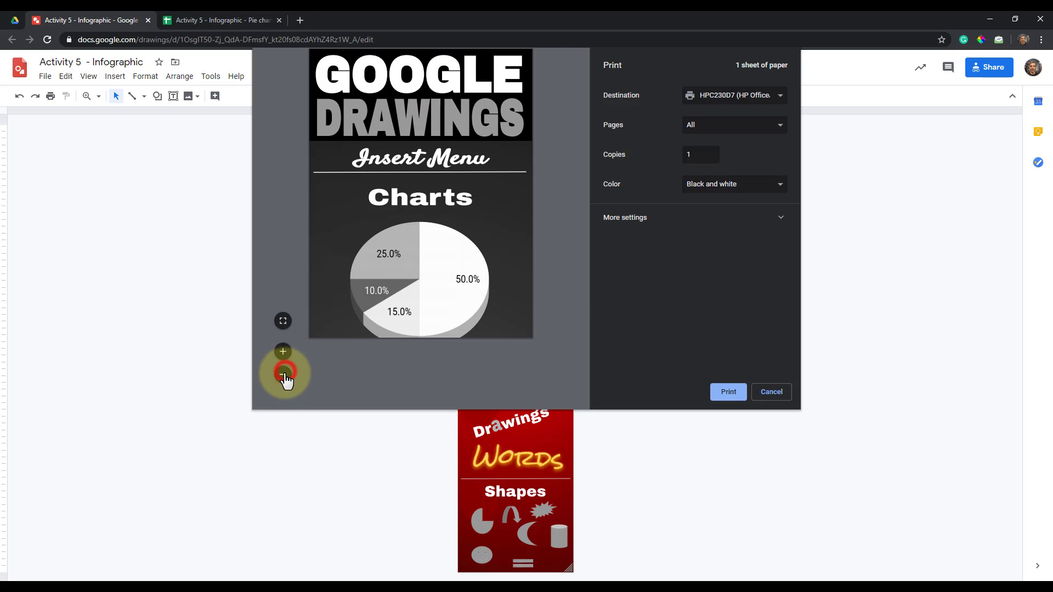
{"action": "left_click", "coordinate": [283, 375]}
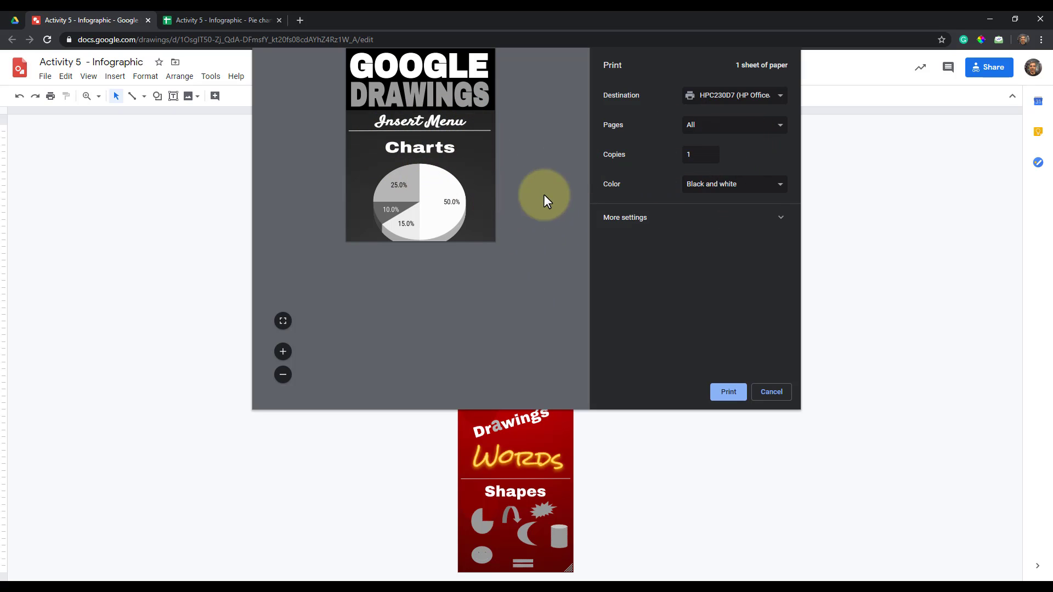
- Preview the poster's printout in color instead of black and white, and leave the print dialog without printing
{"action": "left_click", "coordinate": [716, 187]}
{"action": "left_click", "coordinate": [717, 207]}
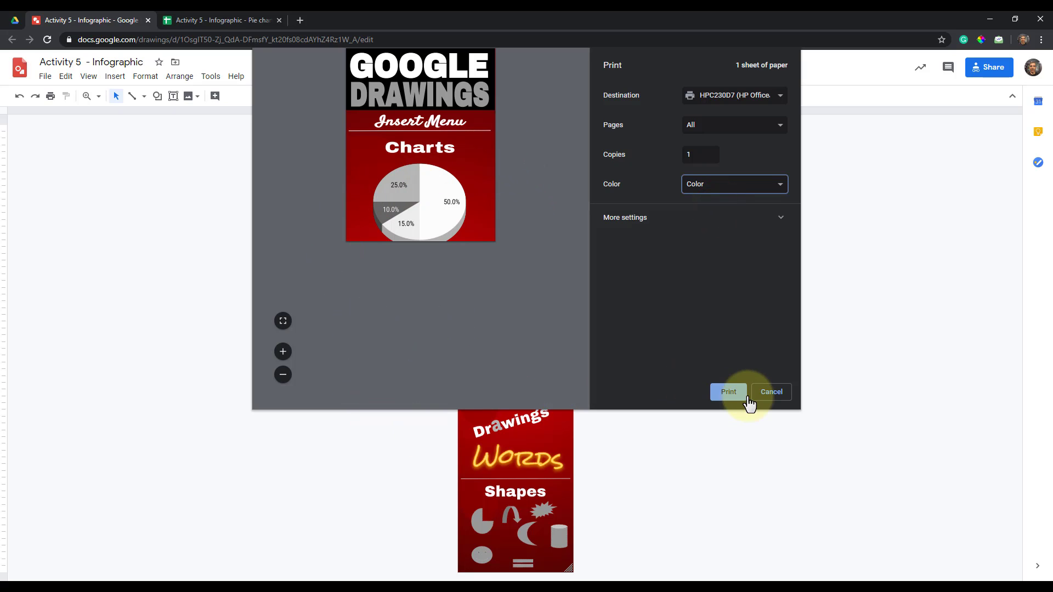
{"action": "left_click", "coordinate": [771, 392]}
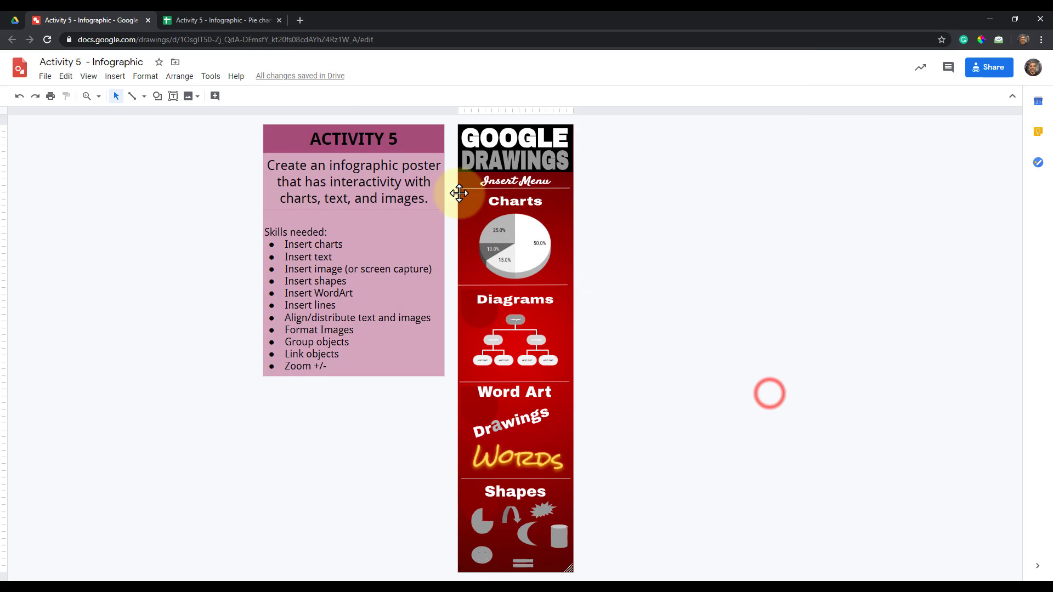
- Apply a custom page size of 8.5 × 33 inches to the drawing
{"action": "left_click", "coordinate": [45, 76]}
{"action": "left_click", "coordinate": [77, 406]}
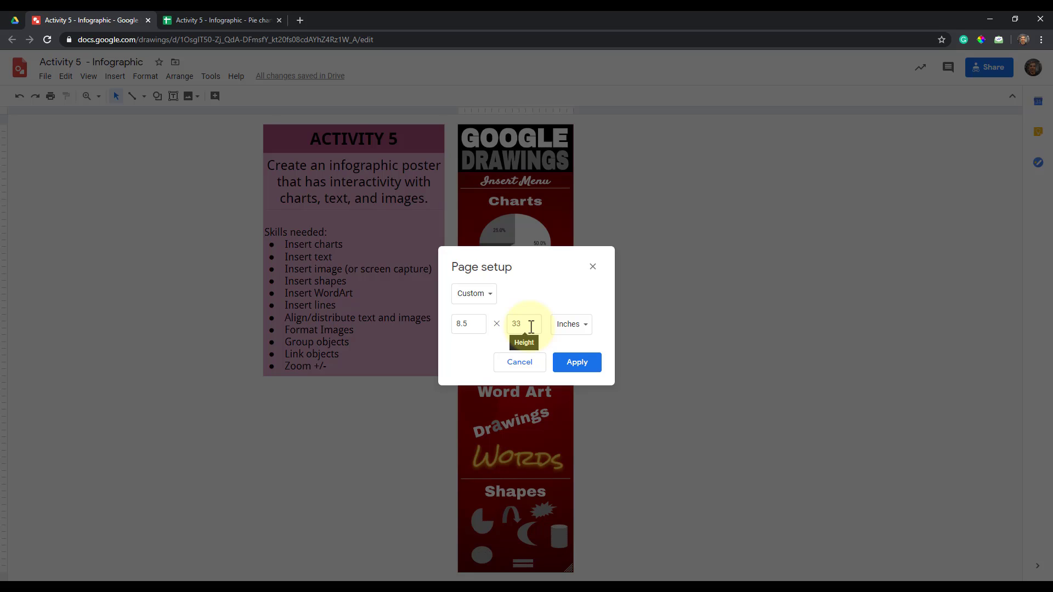
{"action": "left_click", "coordinate": [577, 365]}
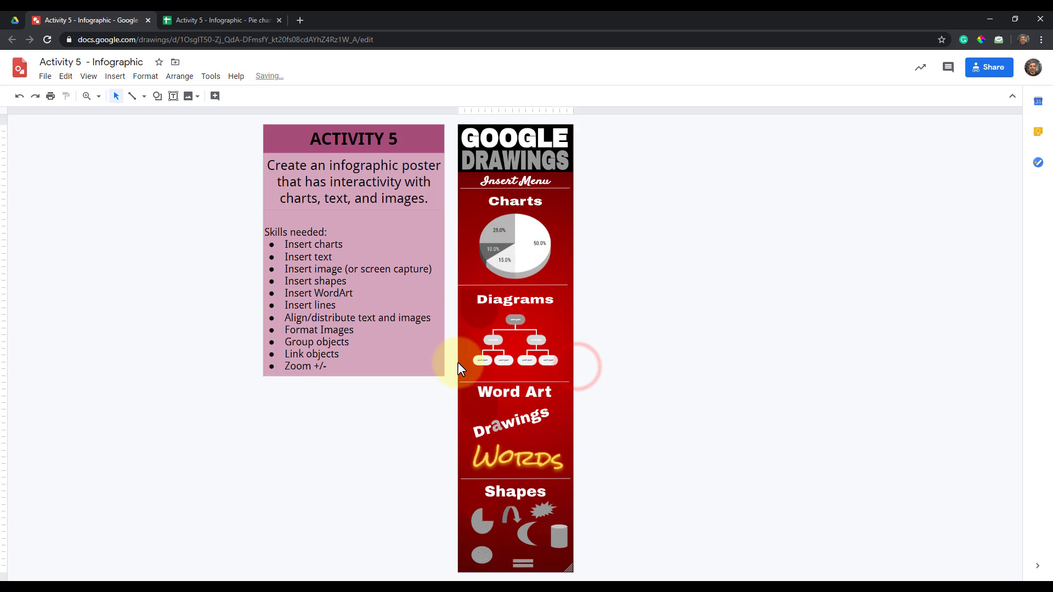